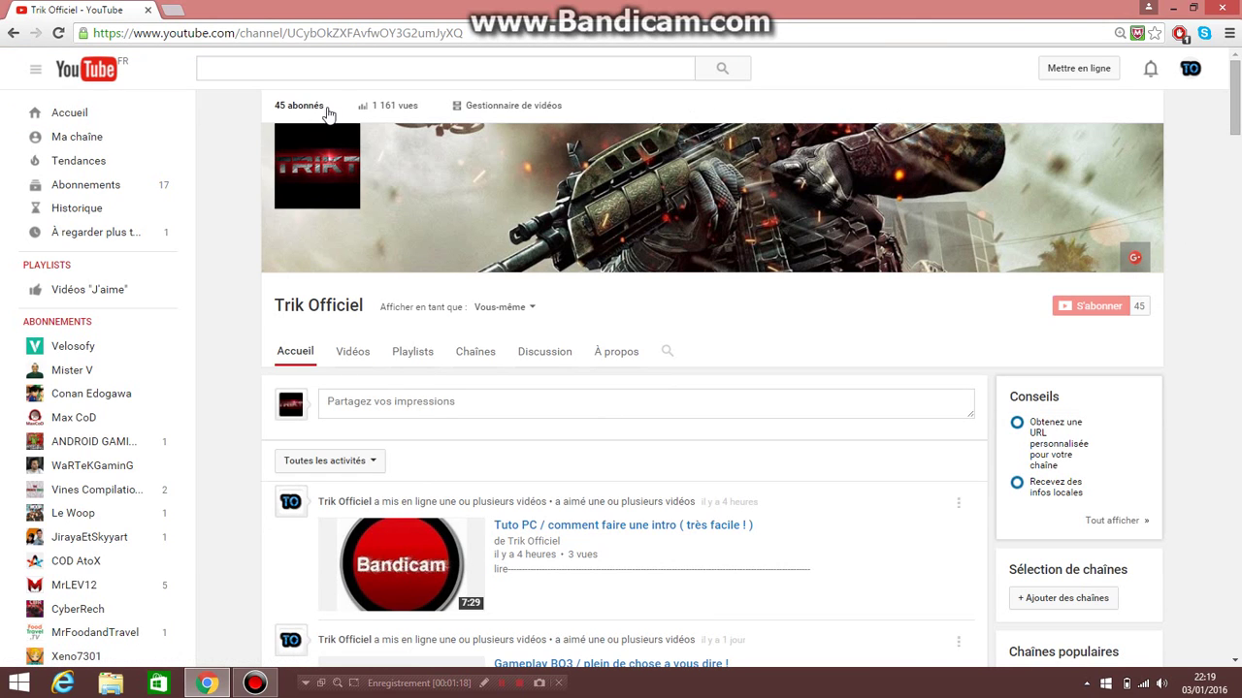
Look over the channel page, then open its video manager and browse the uploaded videos.
scroll(715, 305, "down", 2)
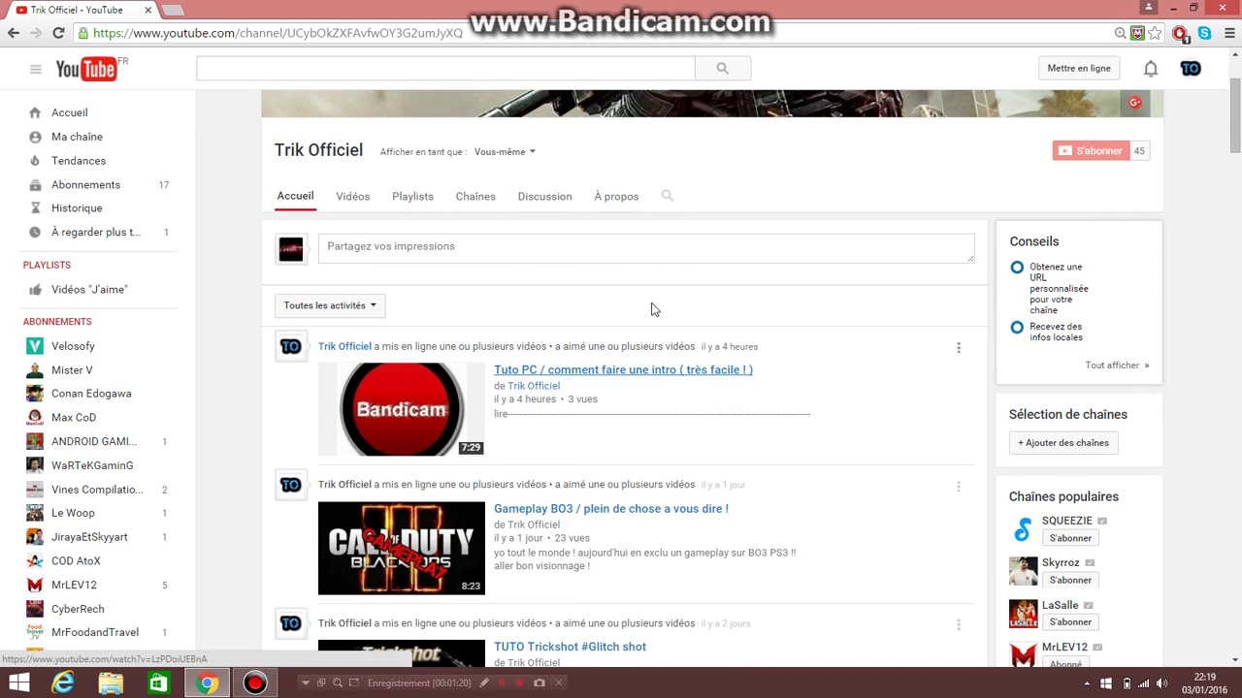
scroll(660, 320, "down", 1)
scroll(679, 346, "down", 2)
scroll(693, 346, "up", 5)
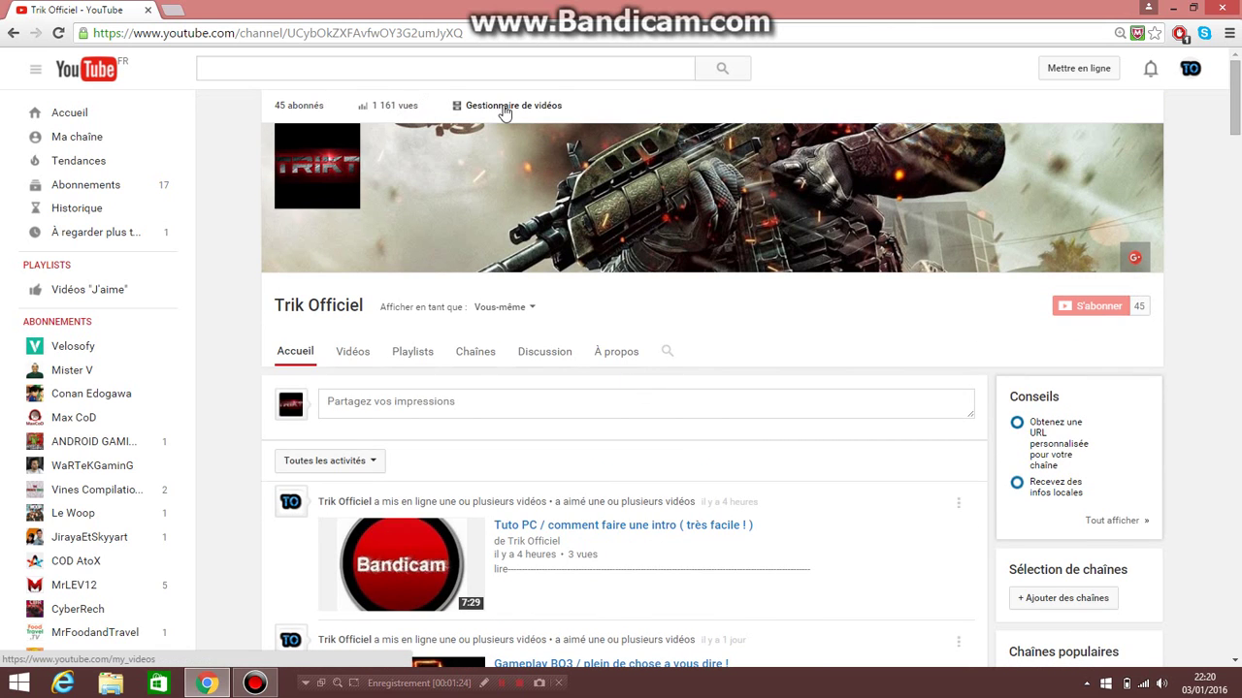
left_click(504, 111)
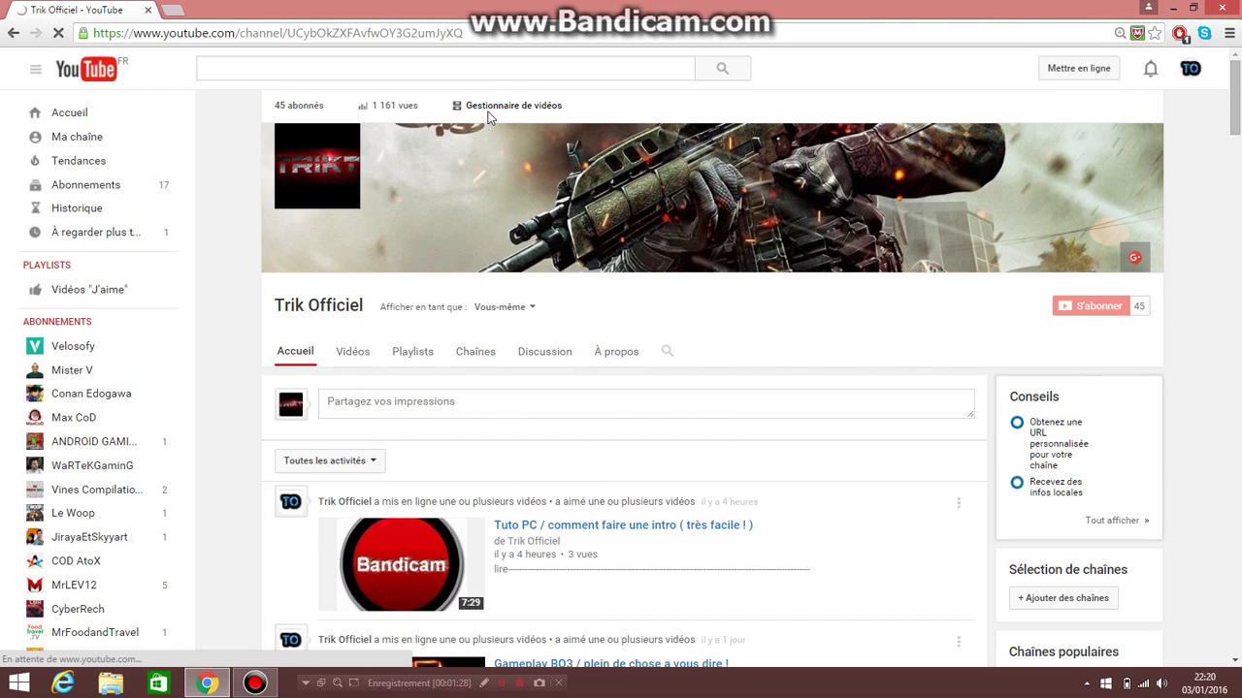
scroll(698, 311, "down", 4)
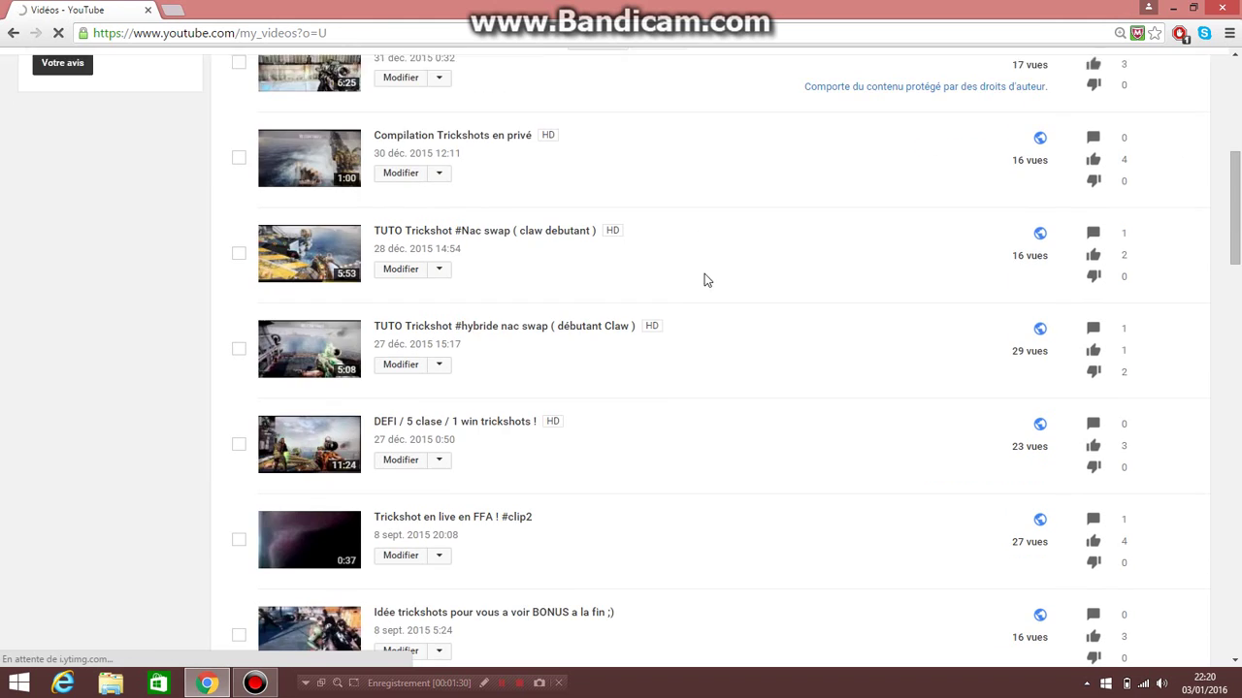
scroll(682, 273, "up", 3)
scroll(687, 262, "up", 2)
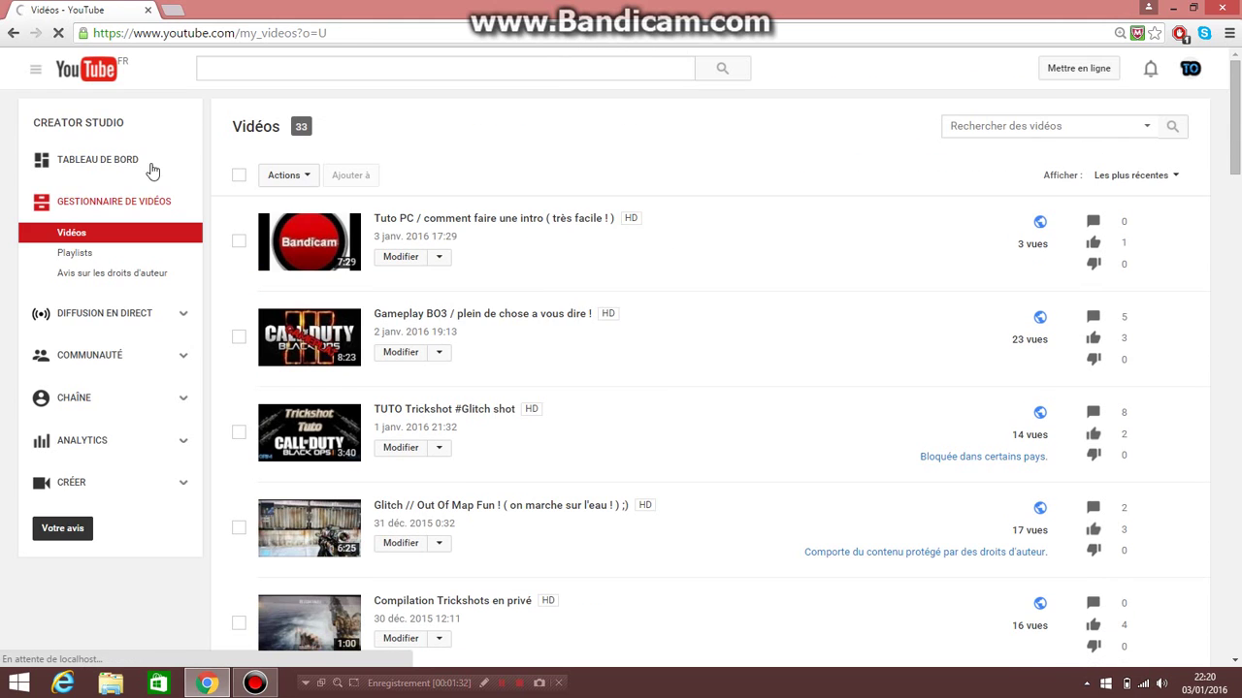
Open the video upload page and examine the notes under "Aide et suggestions".
left_click(1058, 76)
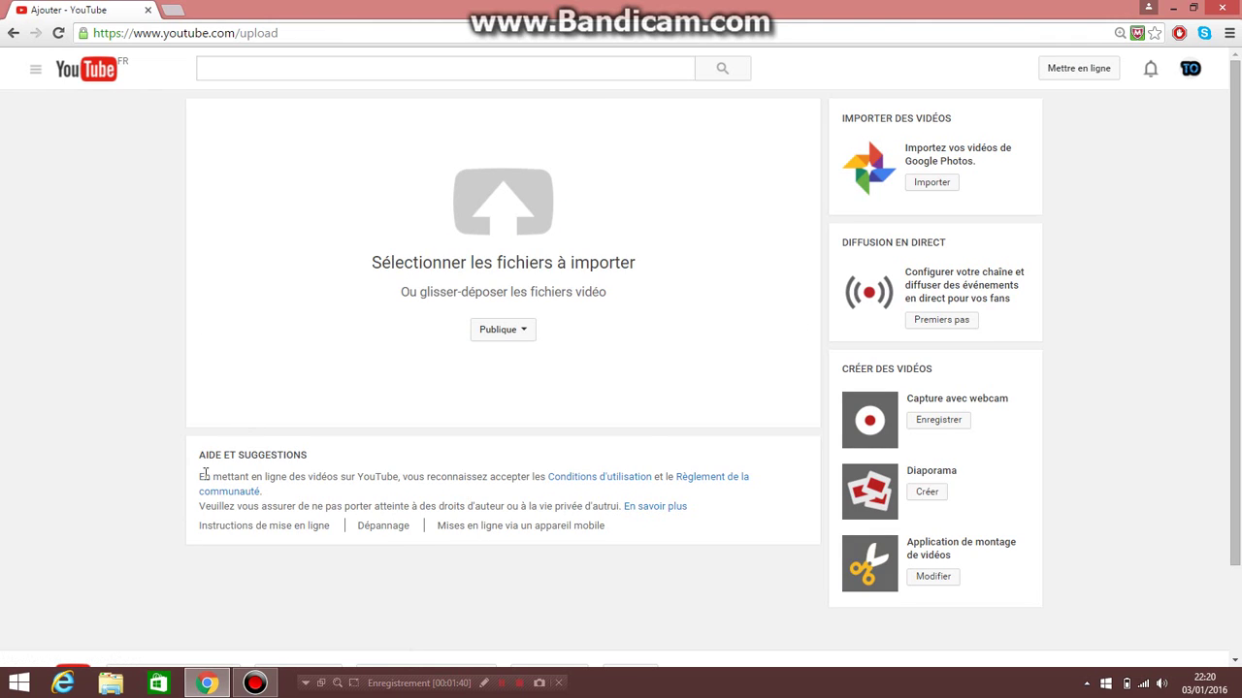
left_click_drag(201, 475, 339, 476)
left_click(177, 475)
left_click_drag(200, 476, 679, 590)
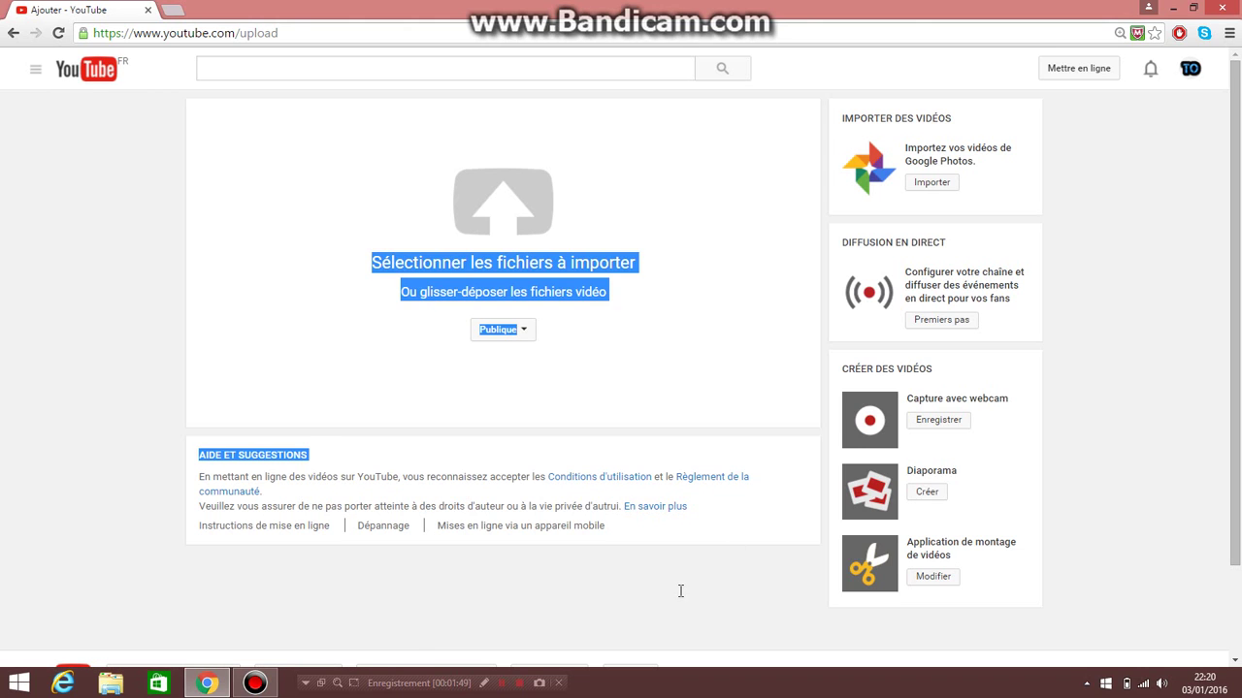
left_click(654, 585)
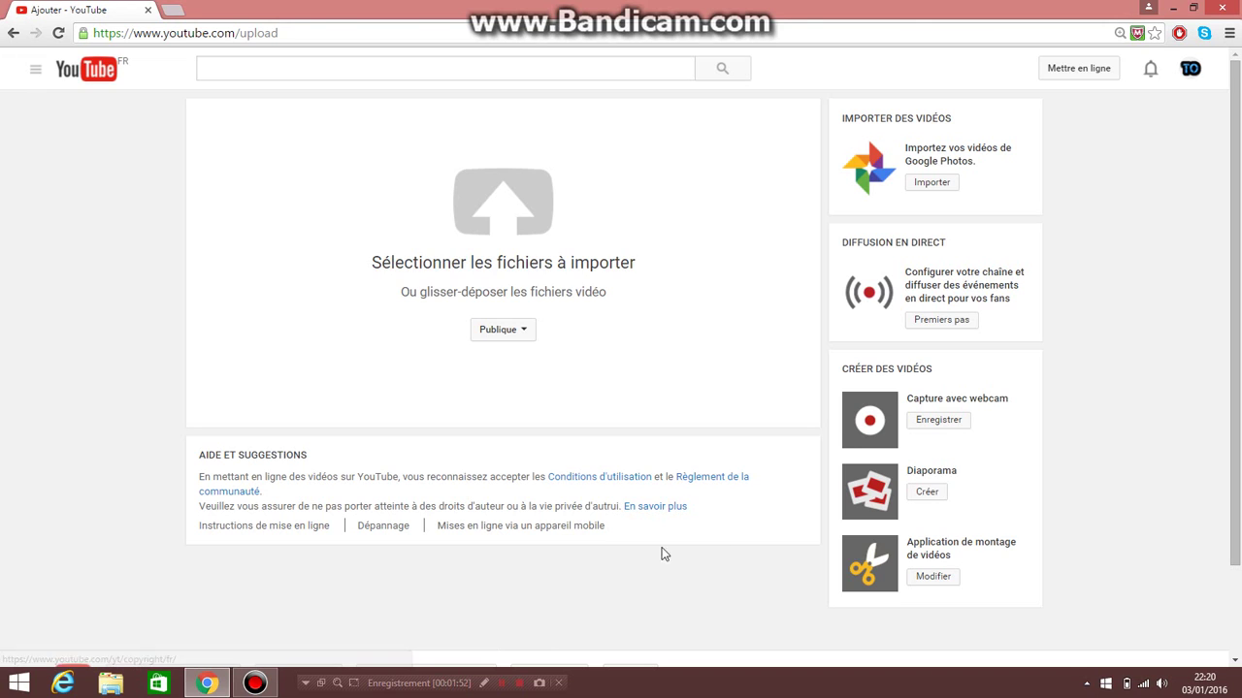
Switch to the other signed-in channel and examine its upload page's note about videos longer than 15 minutes.
left_click(1190, 71)
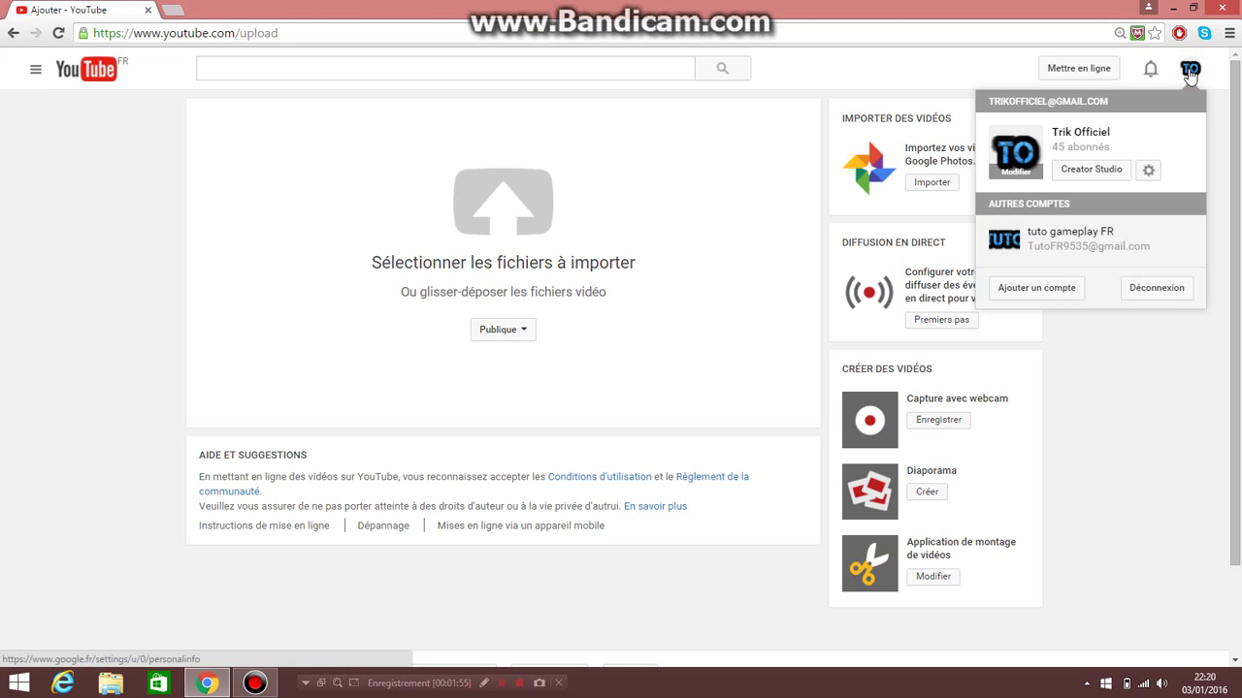
left_click(1190, 71)
left_click(1189, 71)
left_click(1036, 287)
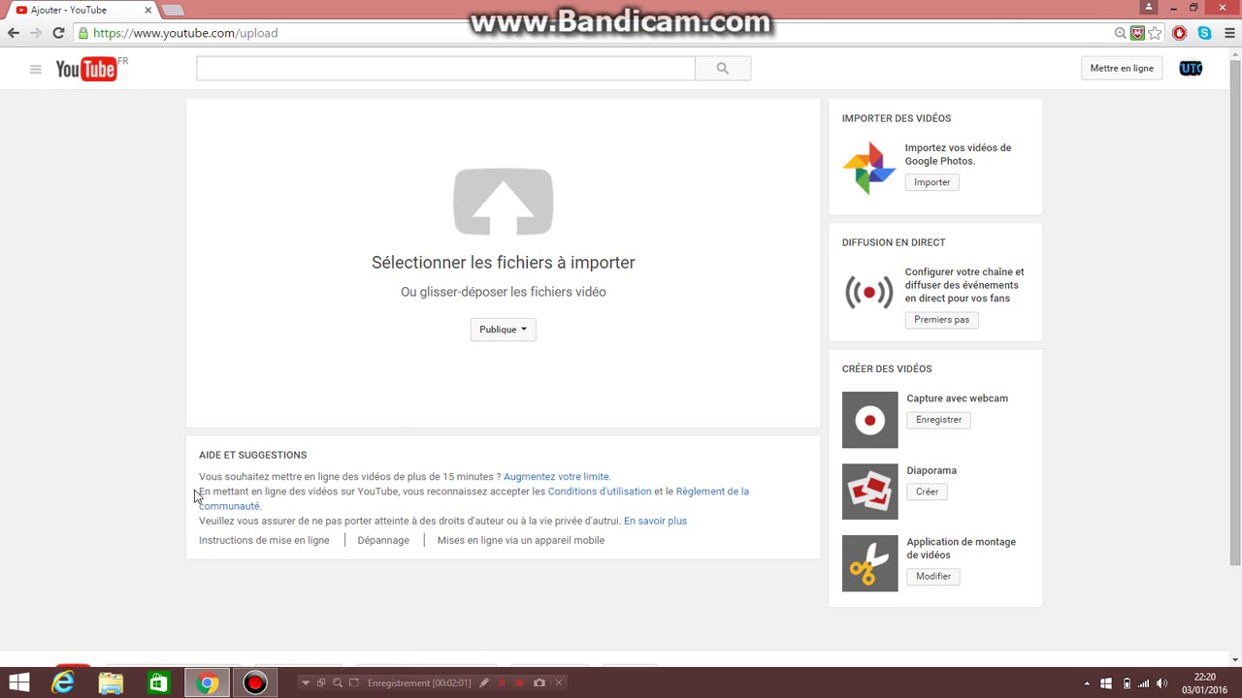
left_click_drag(204, 476, 615, 480)
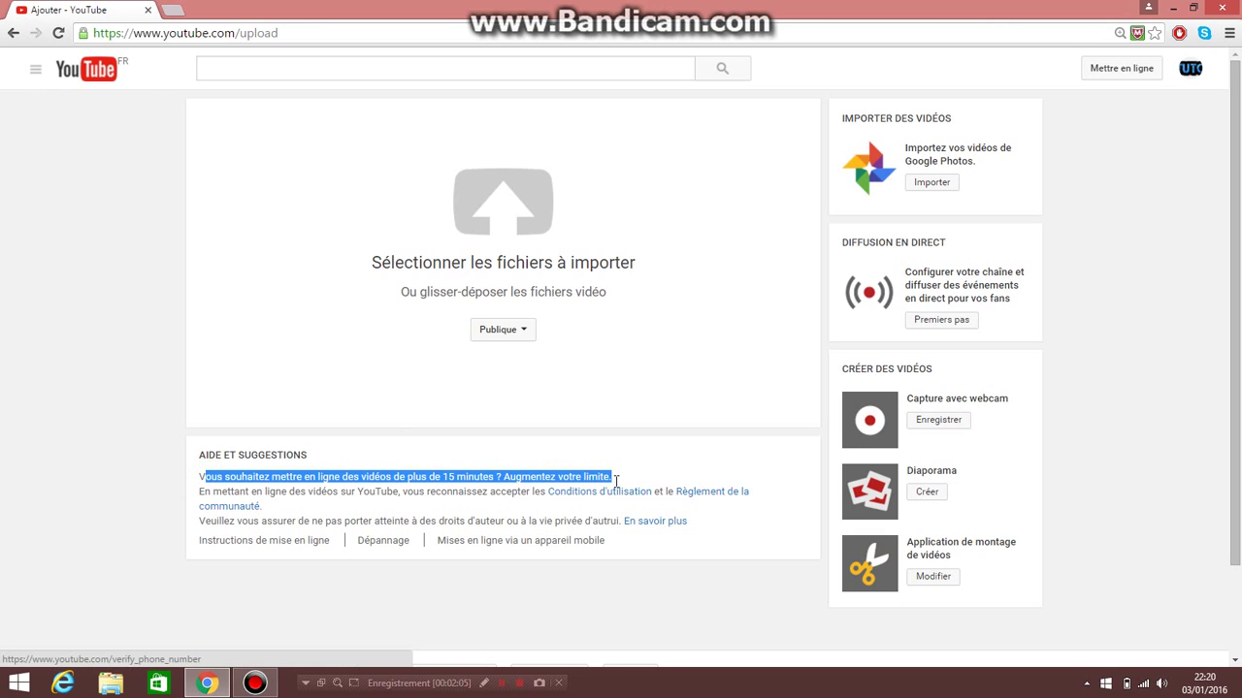
left_click(158, 444)
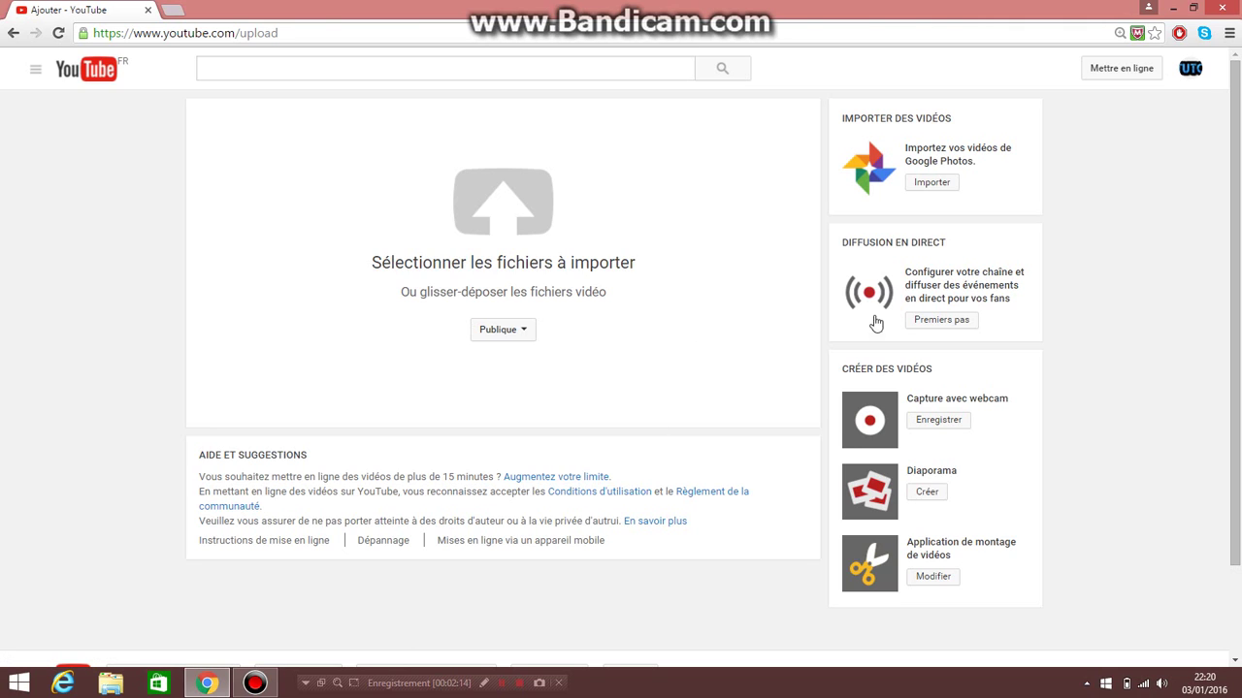
Open account verification through the upload limit link and choose to receive the validation code by SMS.
left_click(567, 477)
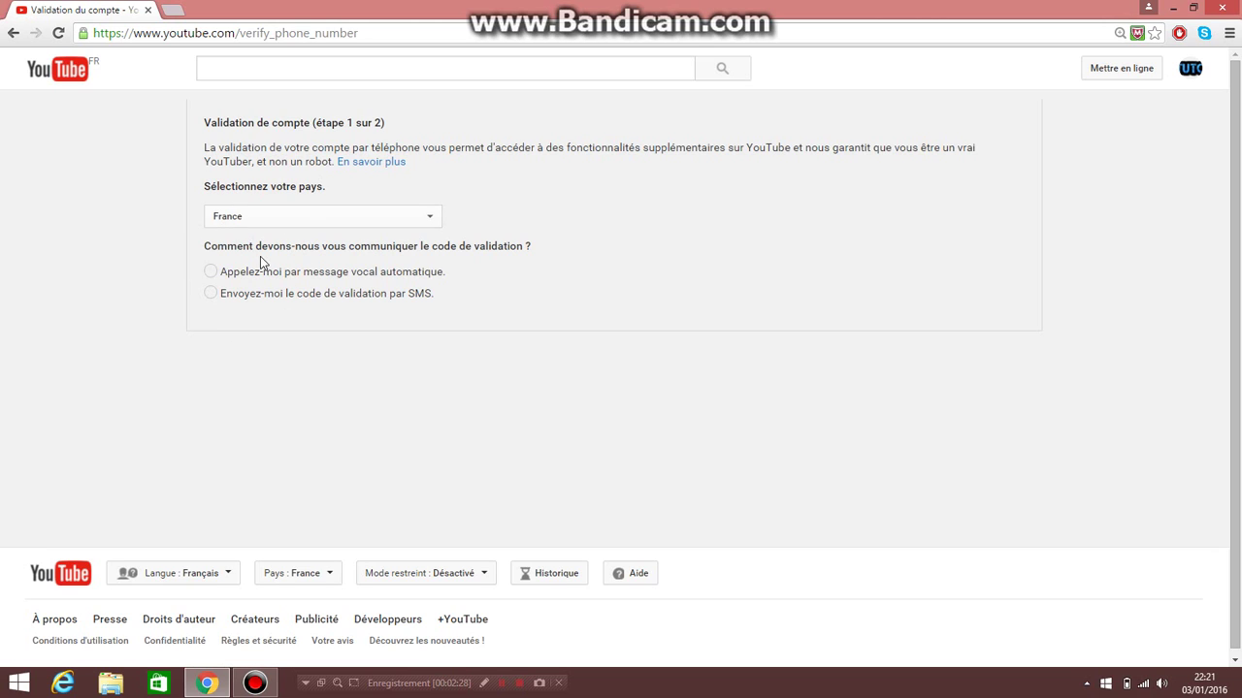
left_click(213, 295)
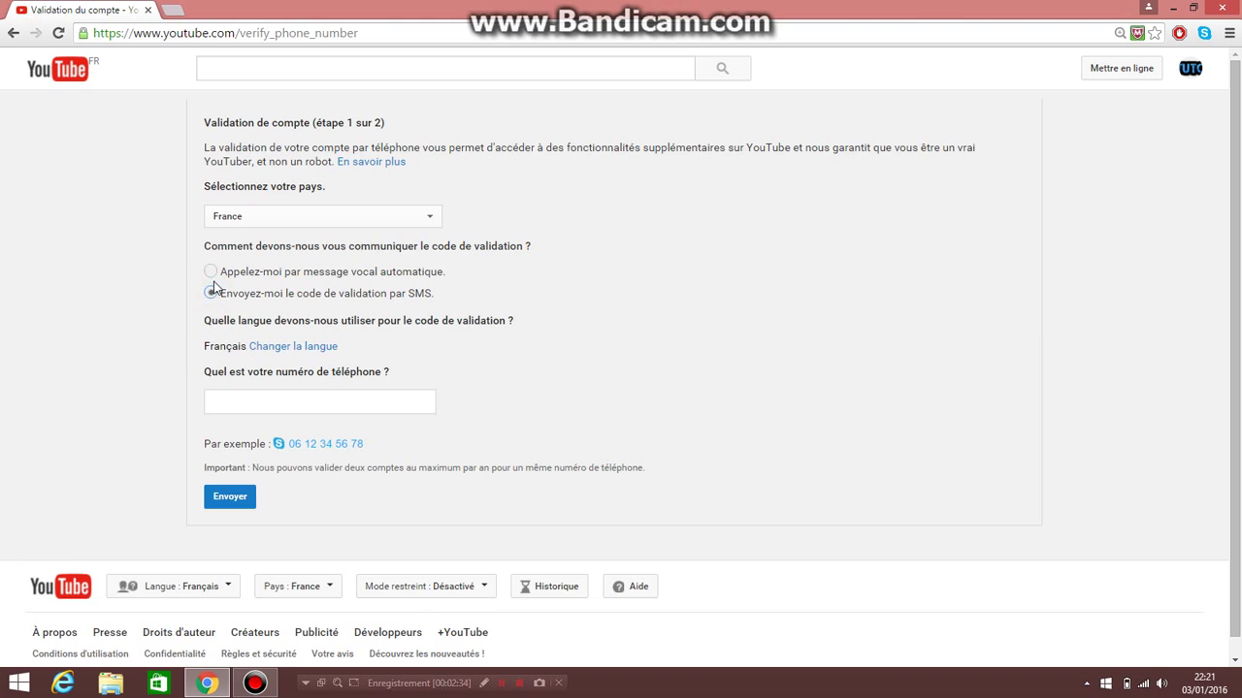
left_click(285, 403)
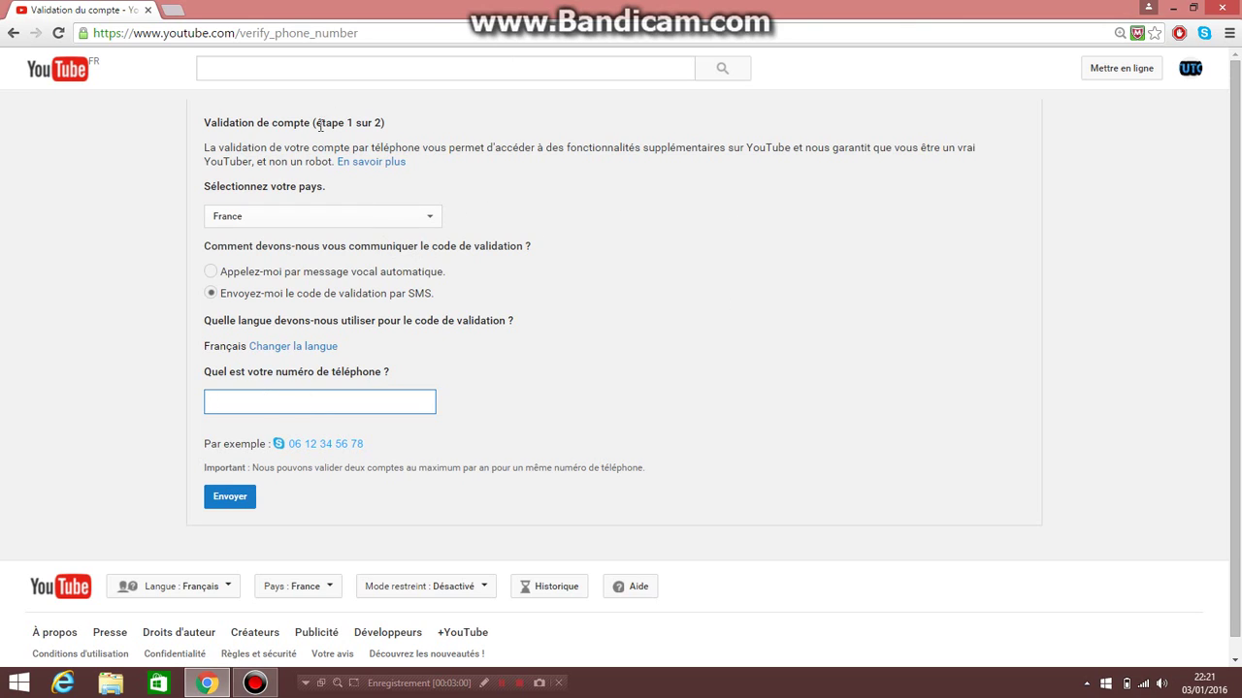
left_click_drag(380, 122, 718, 337)
left_click(718, 340)
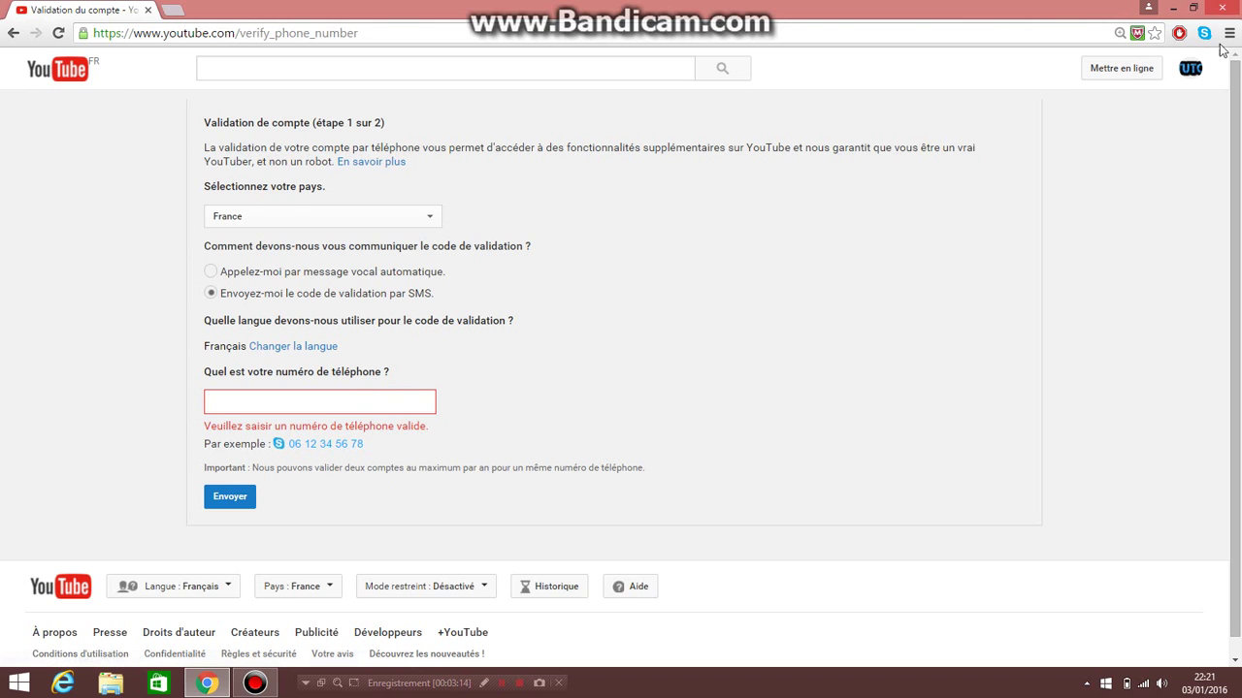
Switch back to the Trik Officiel channel and review its status and features page.
left_click(1190, 68)
left_click(1039, 238)
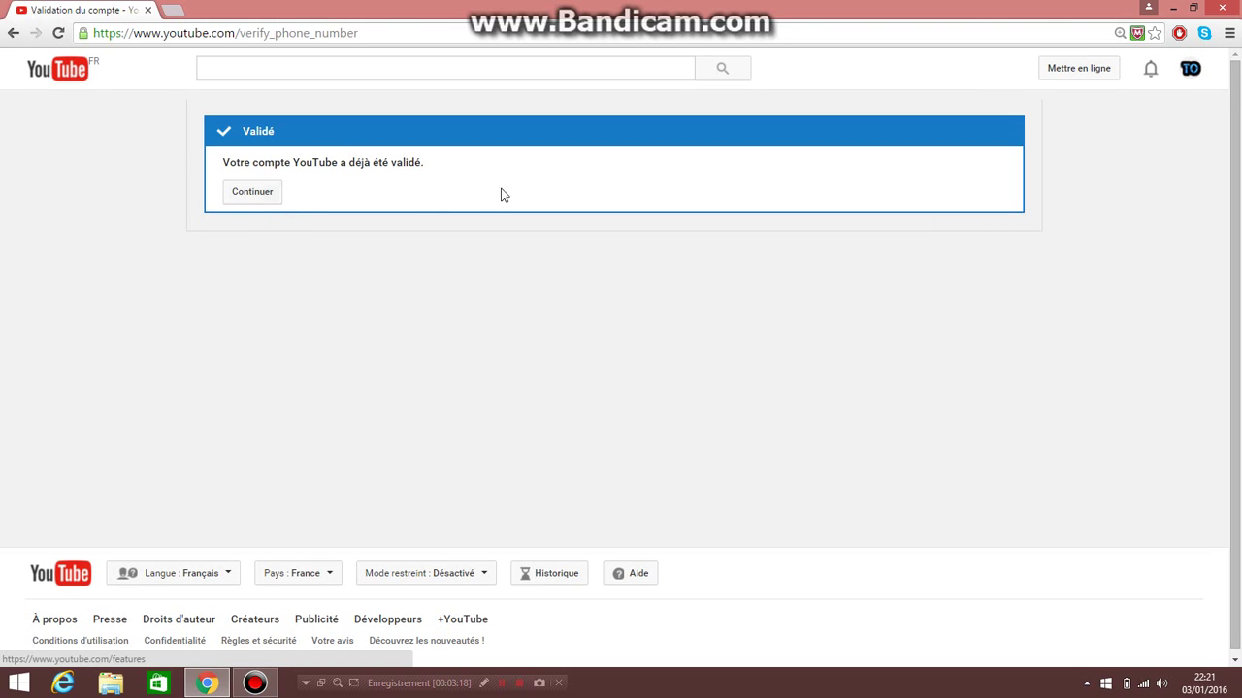
left_click(266, 199)
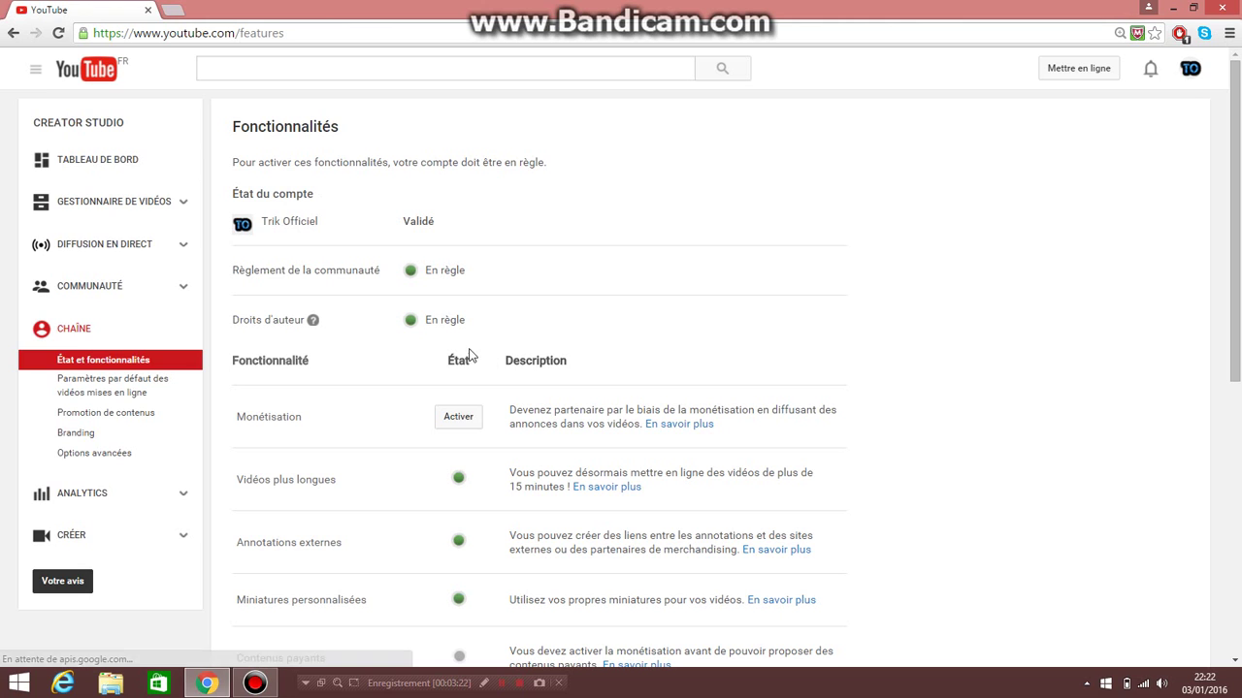
scroll(557, 333, "down", 5)
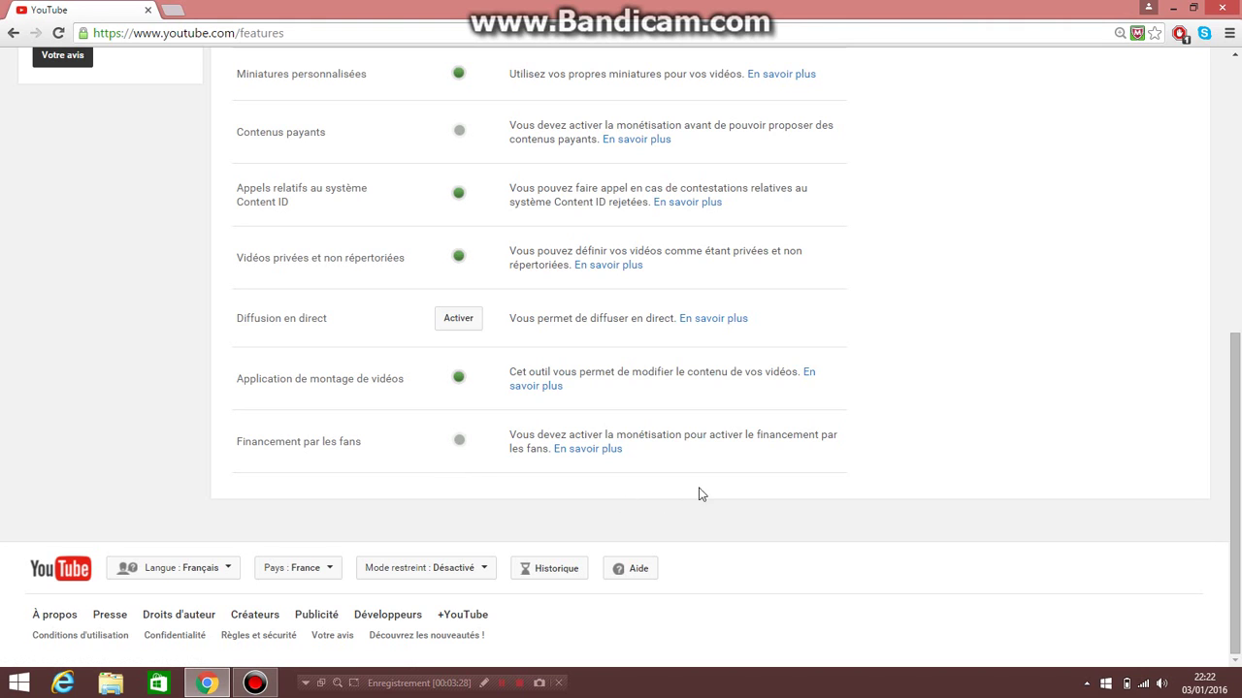
scroll(632, 459, "up", 5)
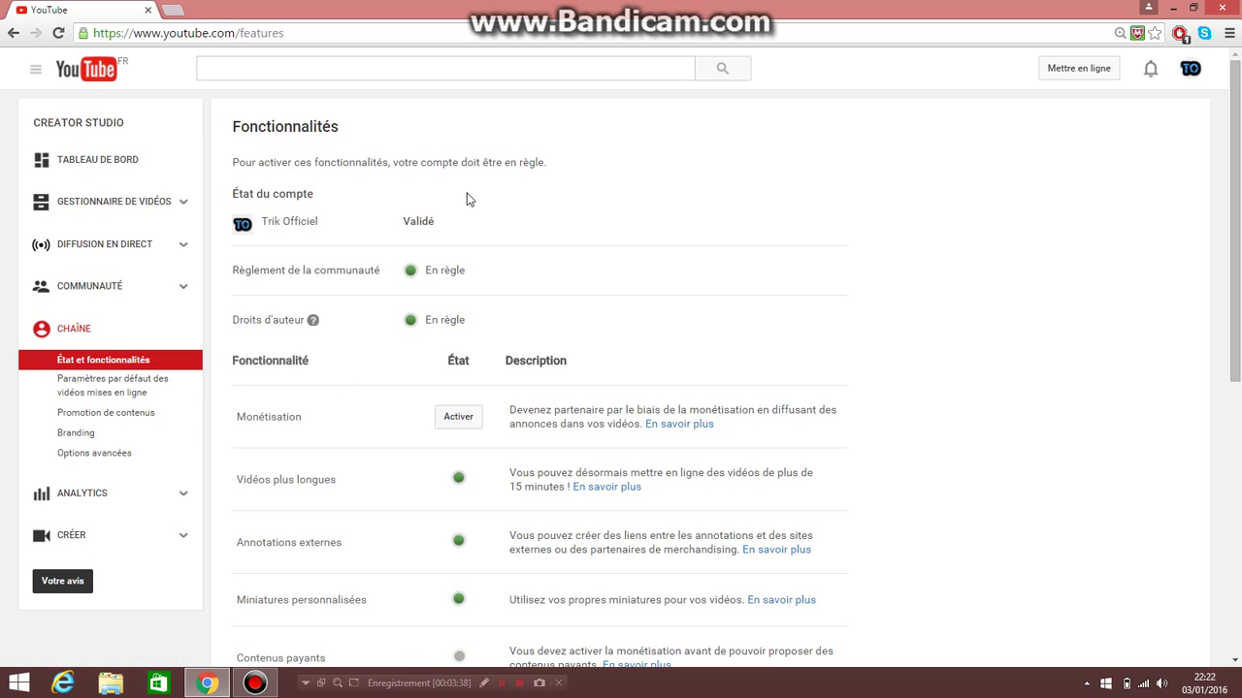
Open the video "Gameplay BO3 / plein de chose a vous dire !" for editing and locate its custom thumbnail.
left_click(114, 202)
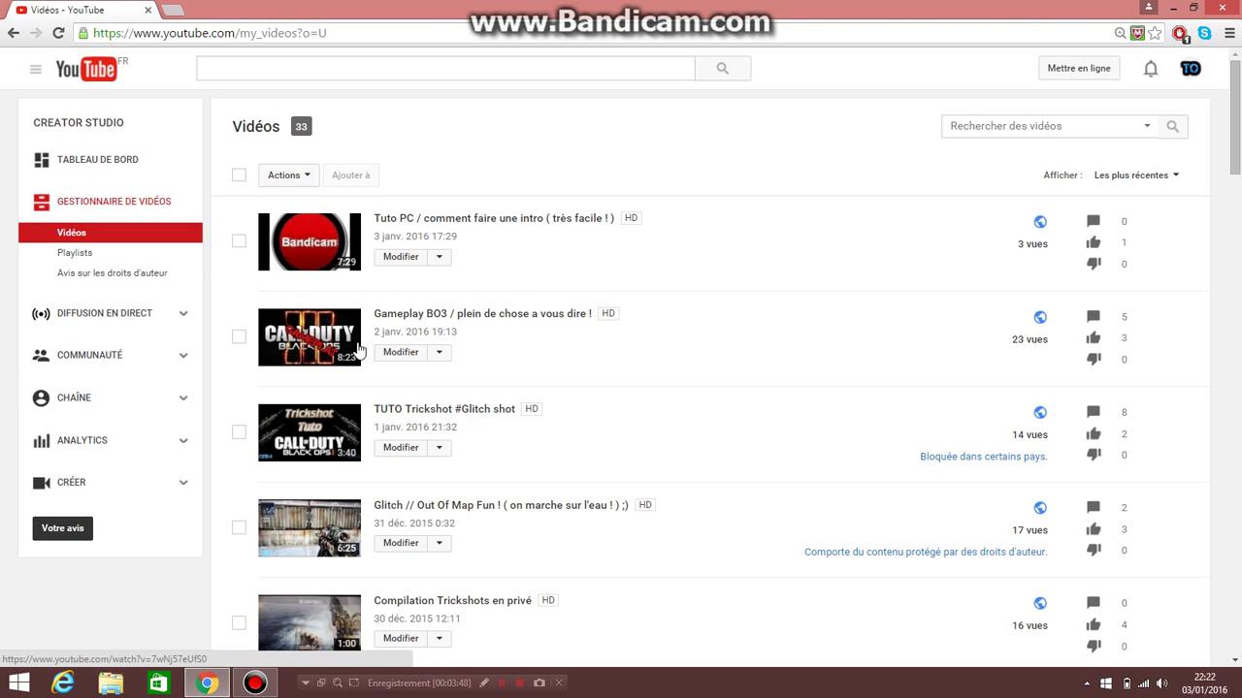
left_click(395, 354)
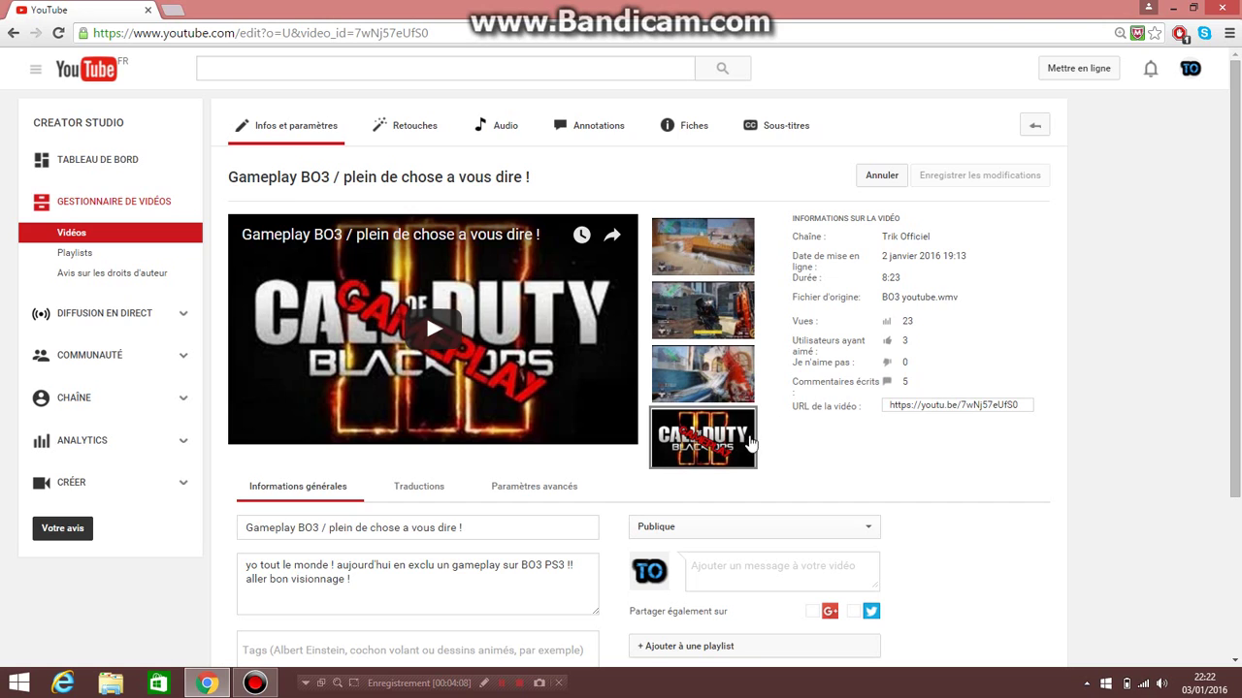
mouse_move(686, 453)
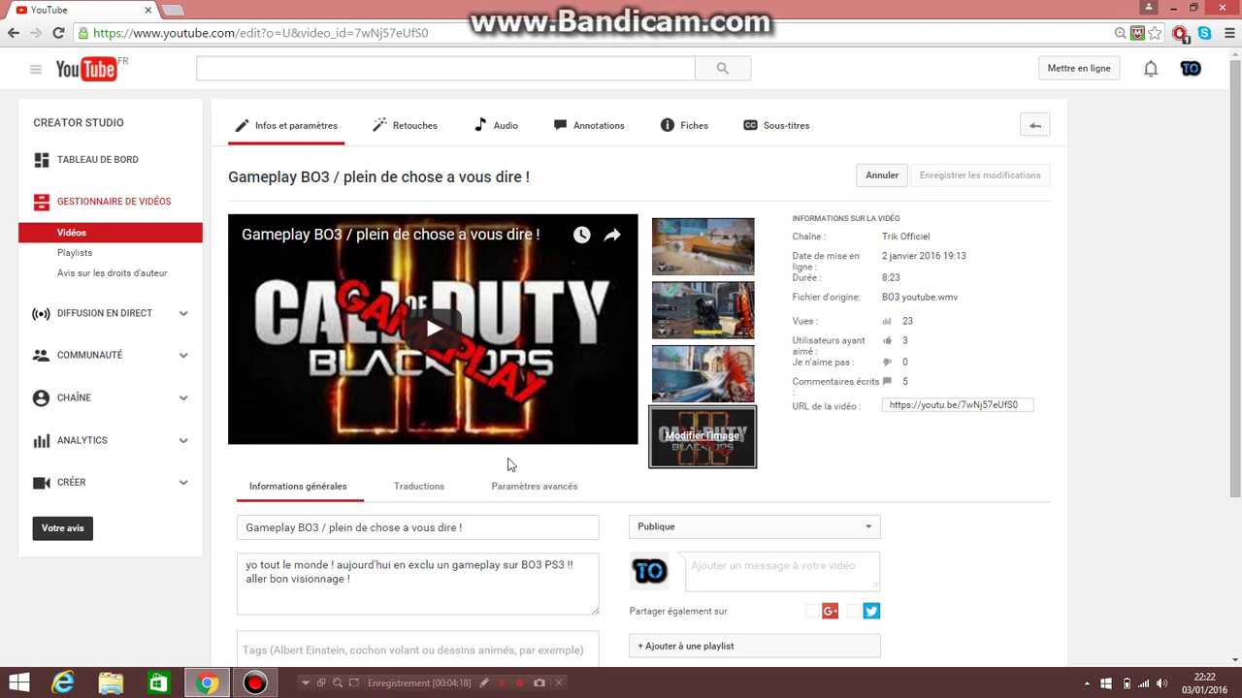
Examine the thumbnail pictures in the Images folder in File Explorer, then close the window.
left_click(111, 684)
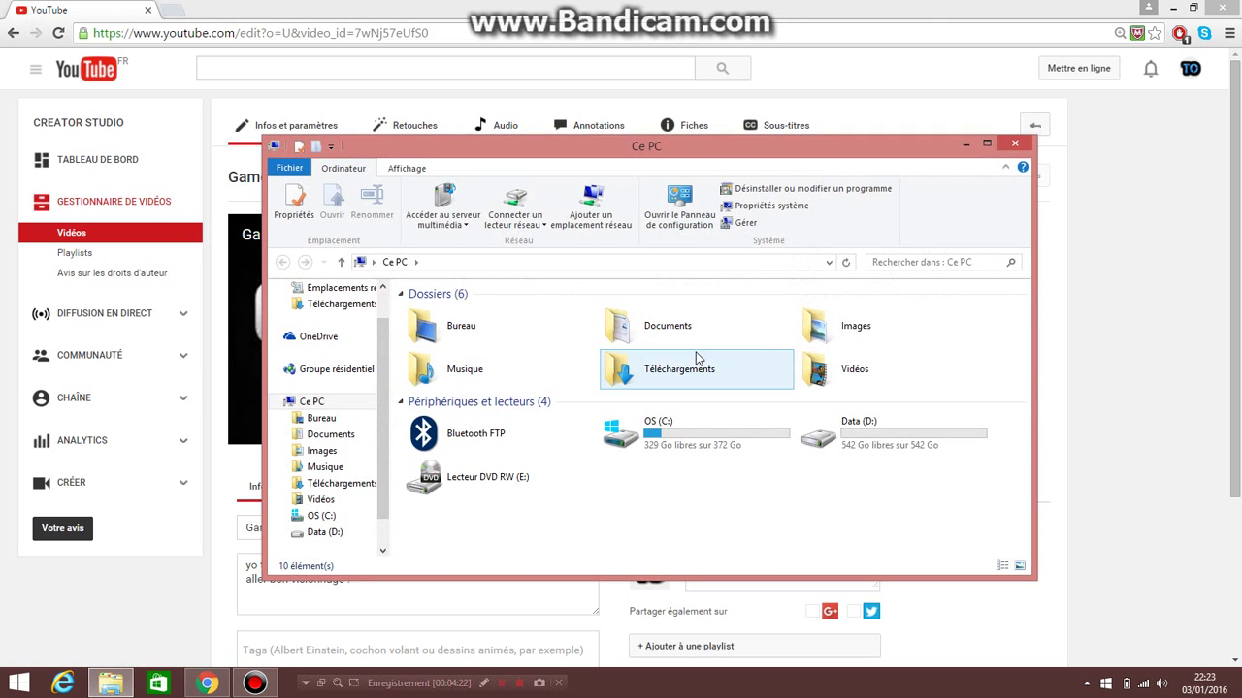
double_click(848, 343)
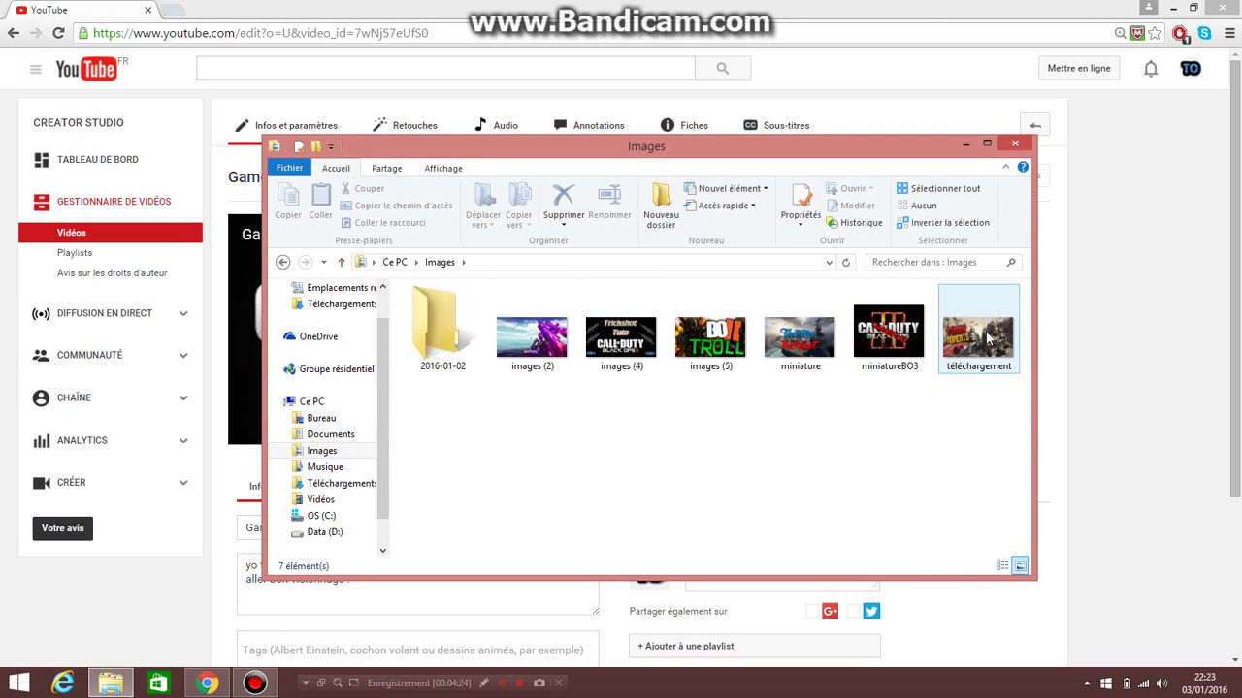
left_click(528, 355)
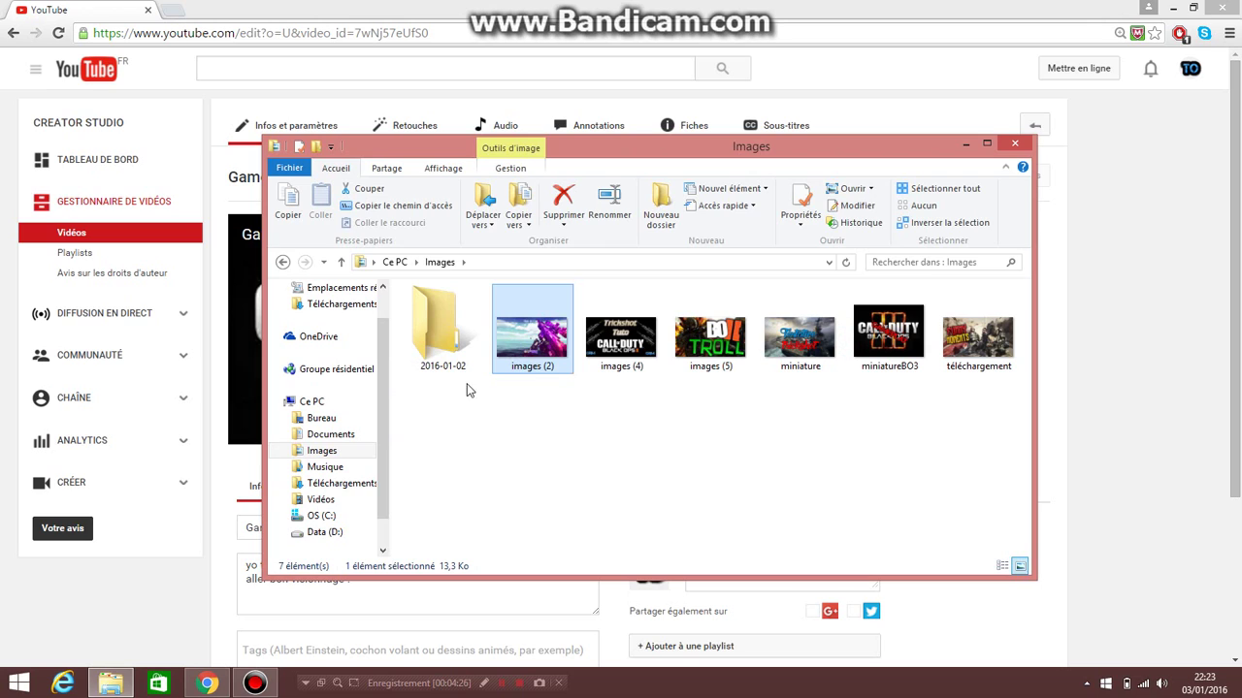
left_click(573, 472)
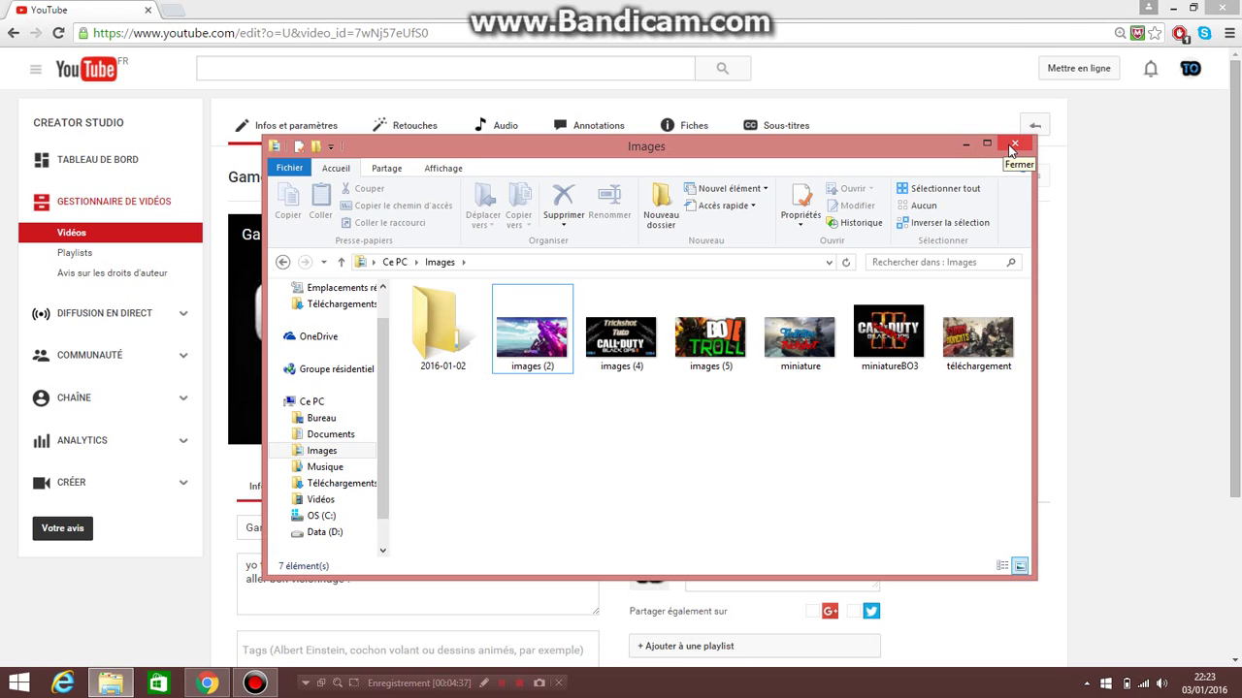
left_click(1011, 148)
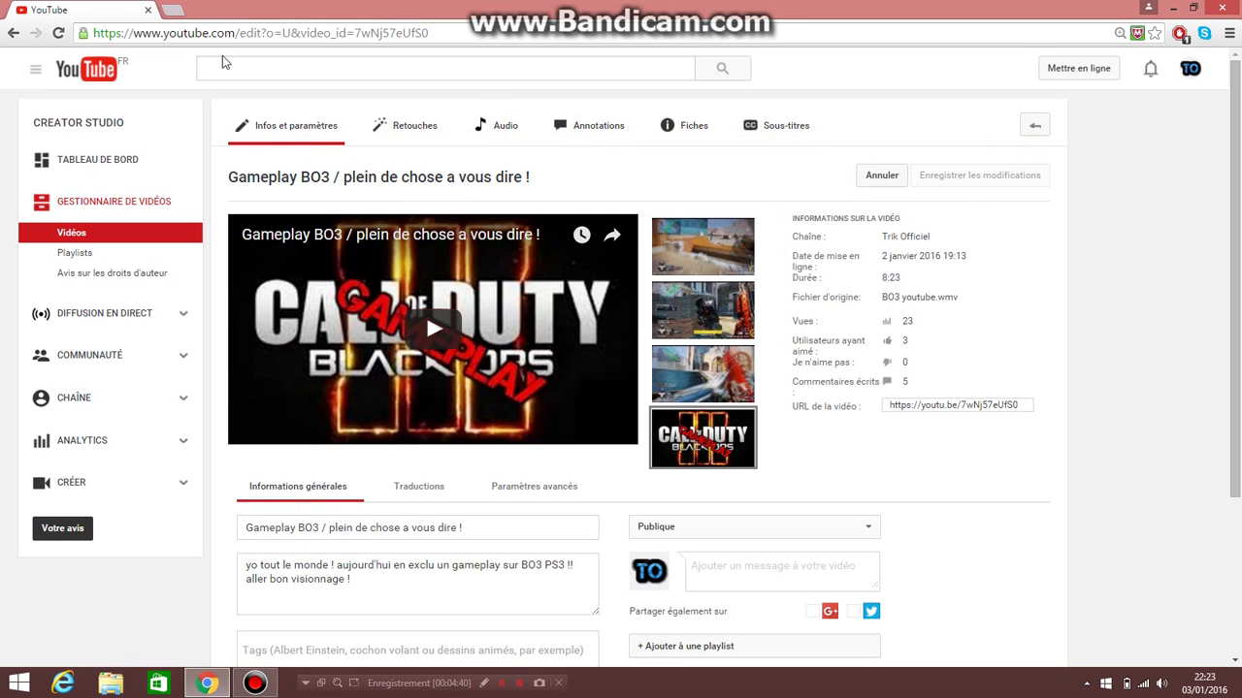
Close the browser and launch Paint.
left_click(171, 10)
left_click(148, 9)
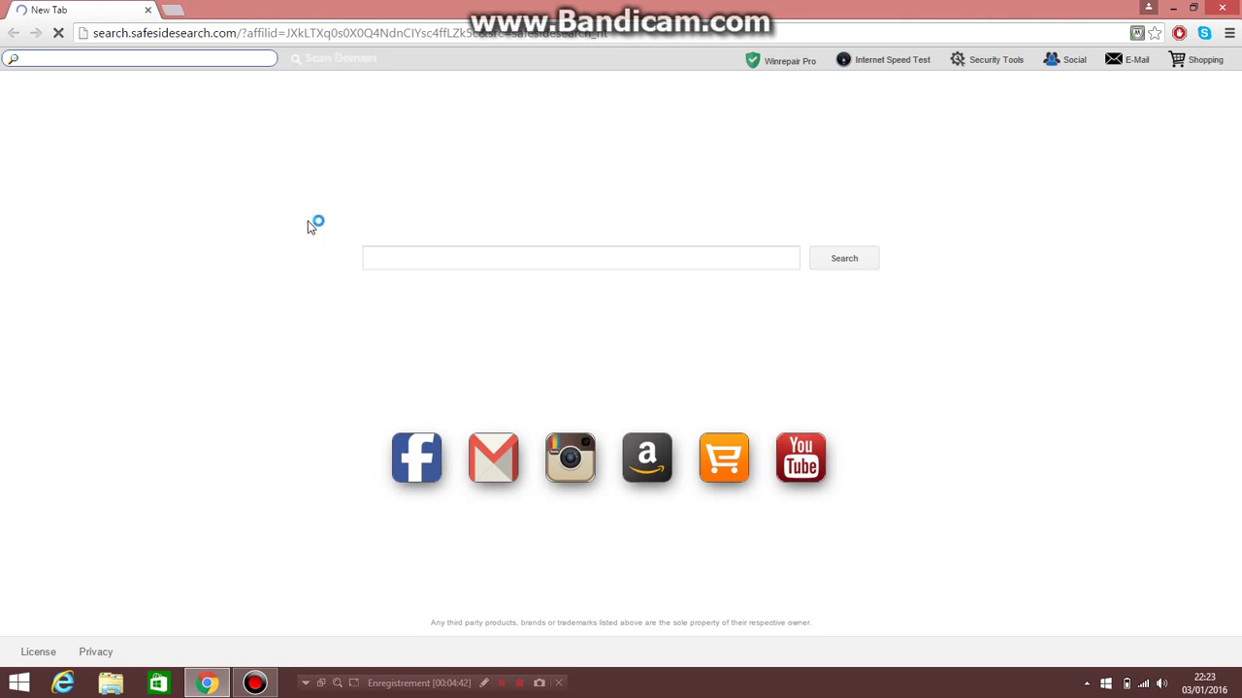
left_click(147, 9)
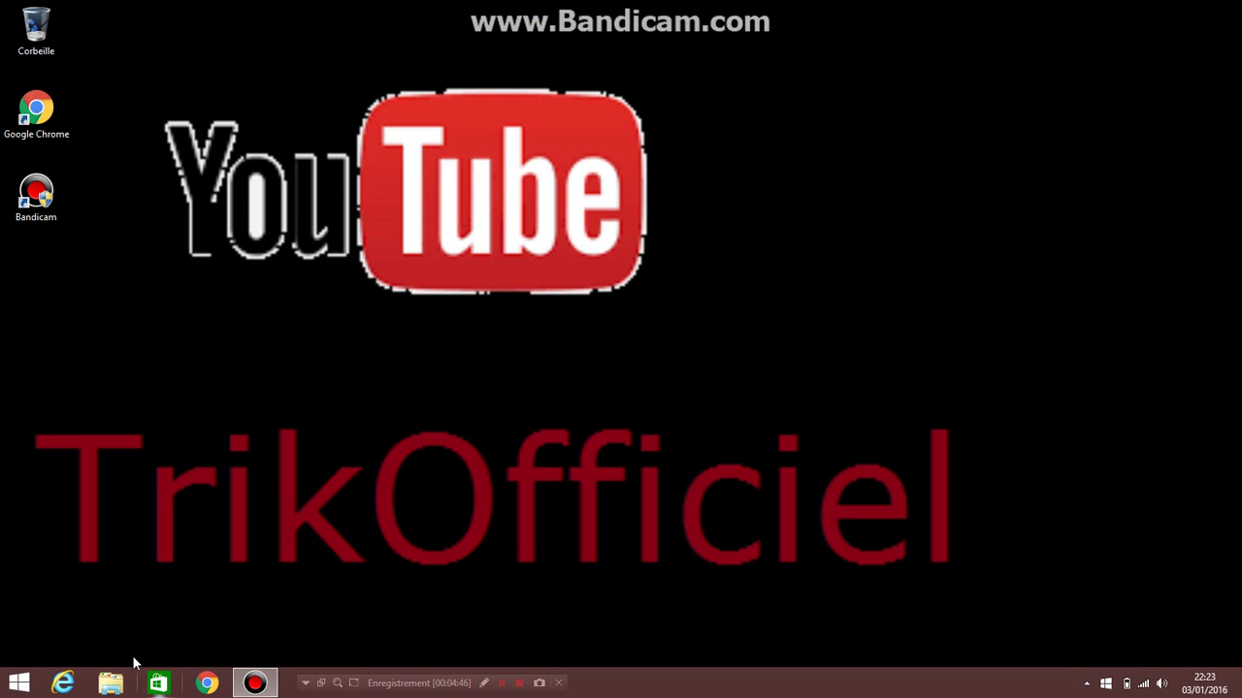
left_click(19, 683)
left_click(1081, 570)
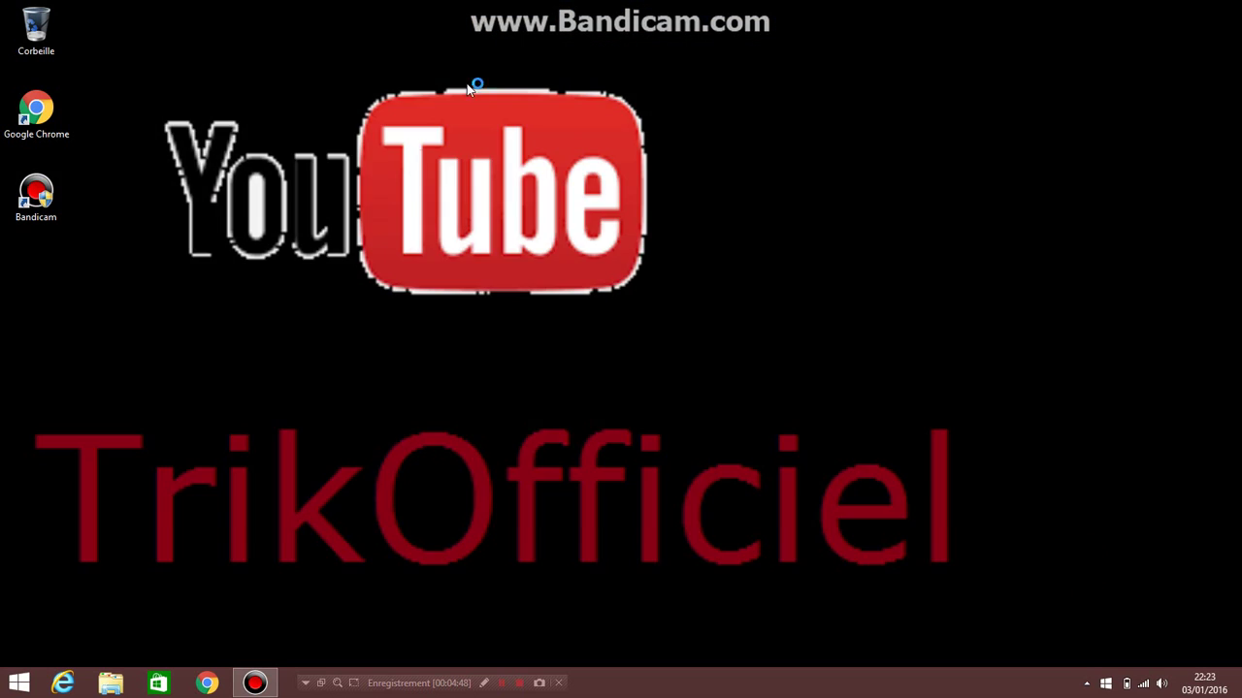
Paste the picture "images (5)" from the Images folder onto the blank canvas and move it toward the middle.
left_click(109, 115)
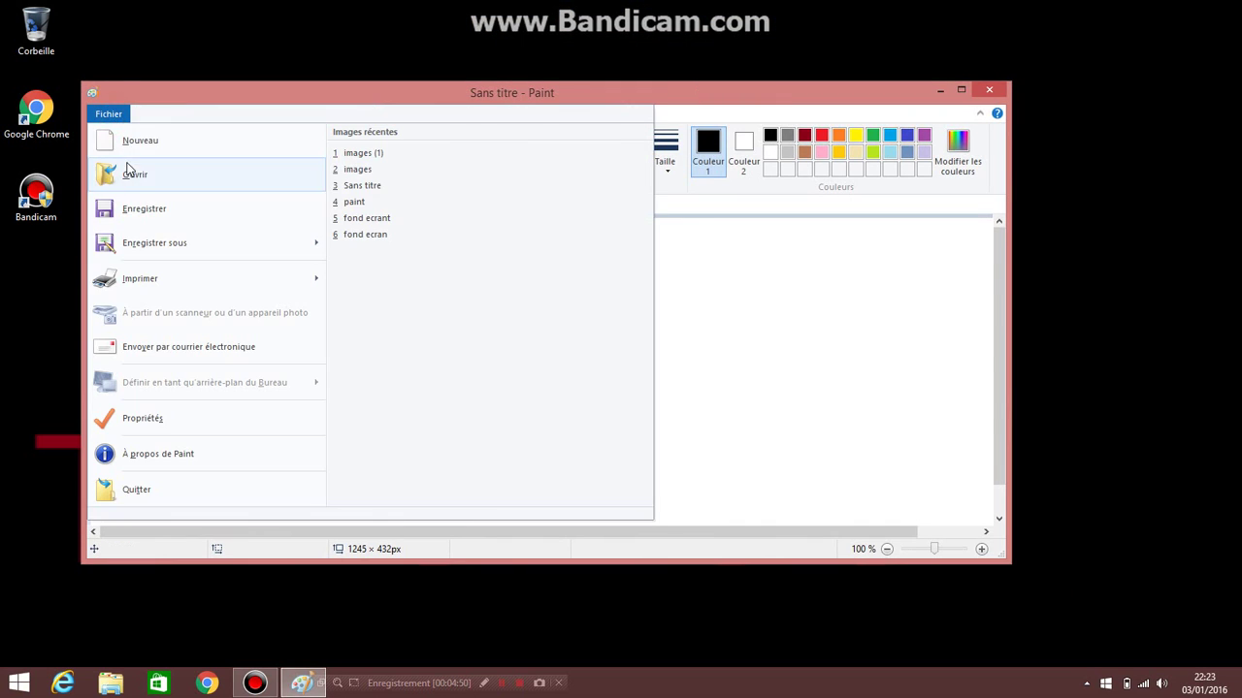
key("Escape")
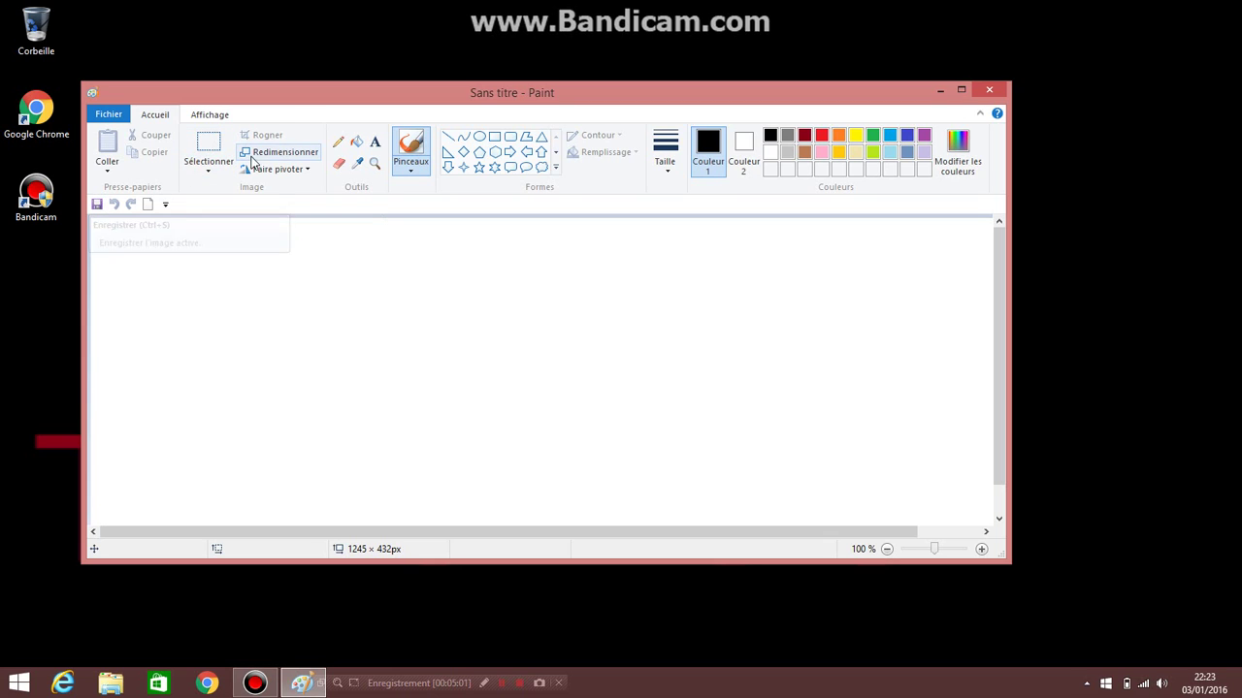
left_click(109, 173)
left_click(120, 207)
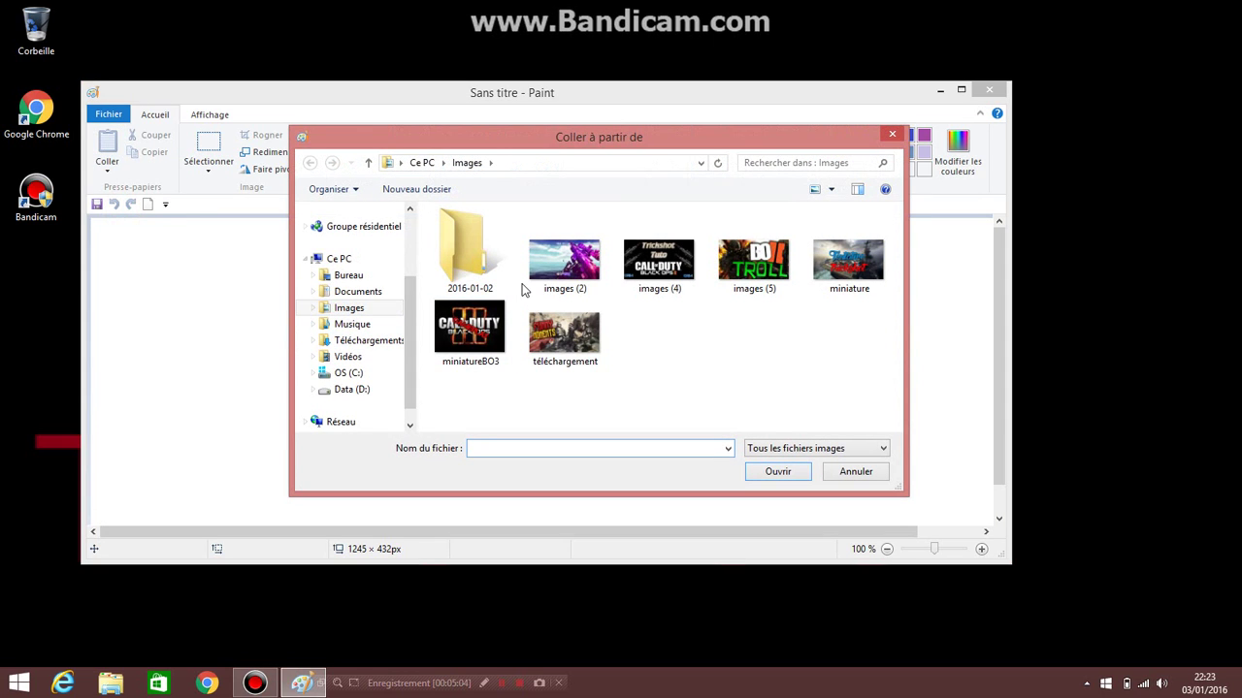
left_click(762, 271)
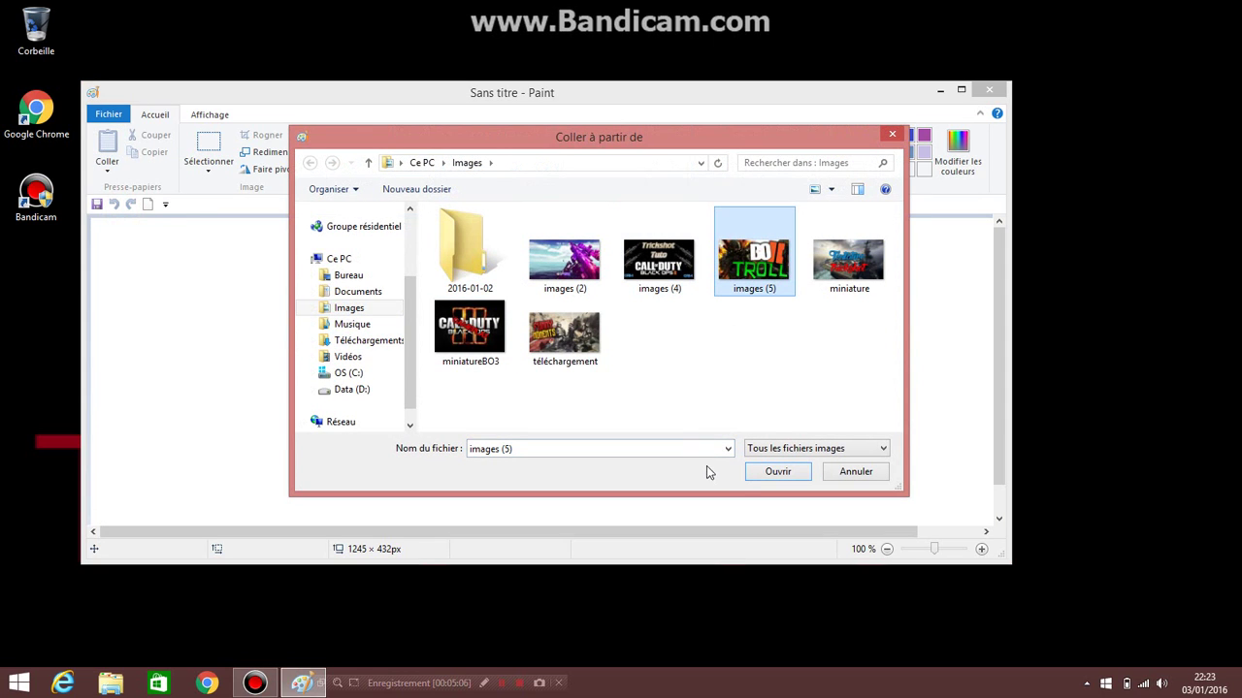
left_click(777, 472)
left_click_drag(243, 289, 552, 345)
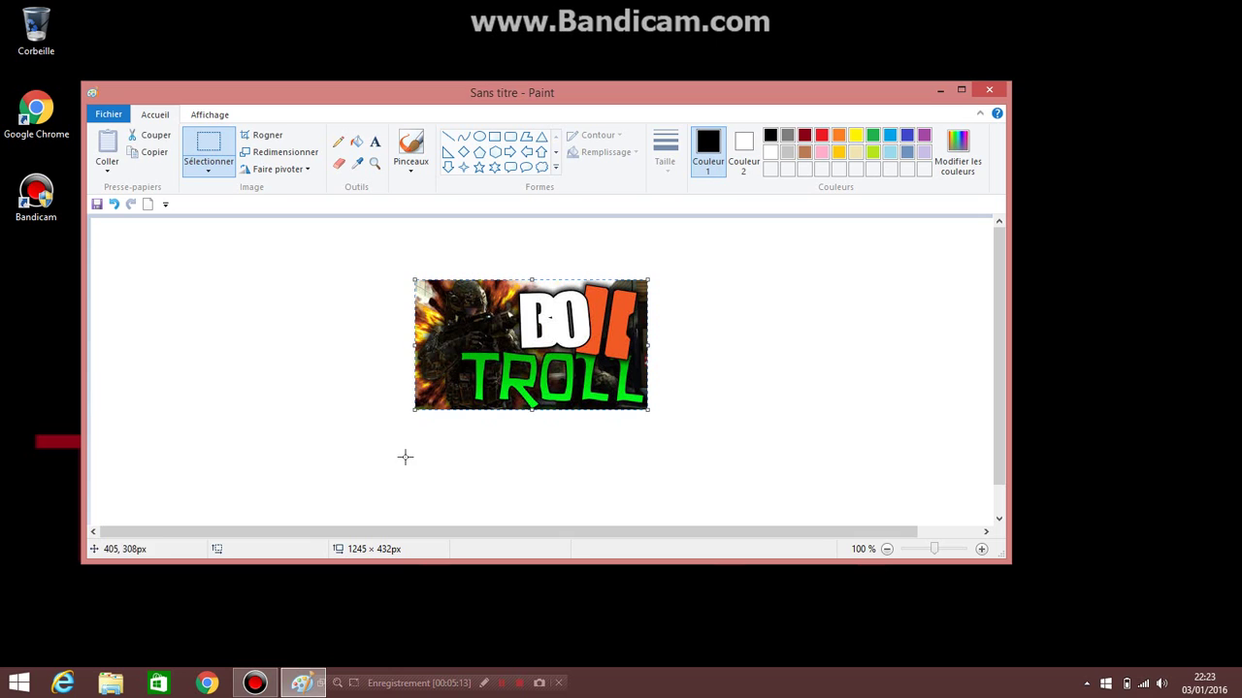
Enlarge the pasted picture to about 315 × 195 px and reposition it near the middle of the canvas.
mouse_move(512, 370)
left_mouse_down()
mouse_move(574, 361)
mouse_move(515, 376)
left_mouse_up()
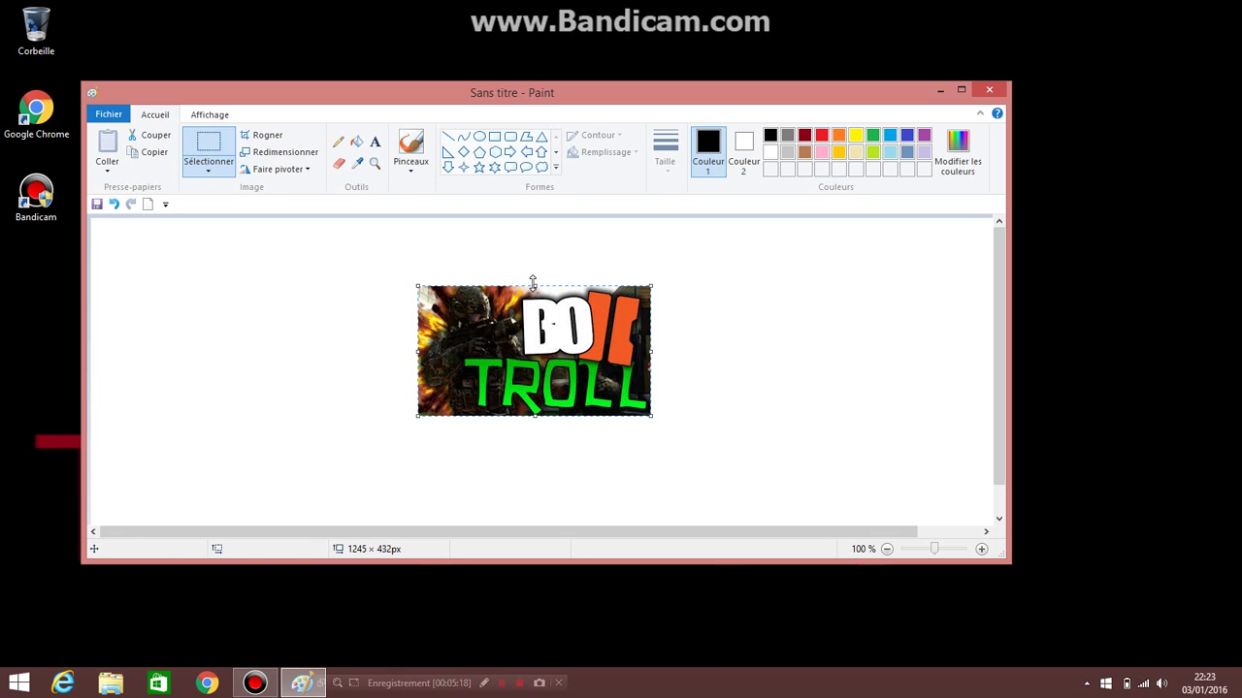
left_click_drag(537, 284, 537, 274)
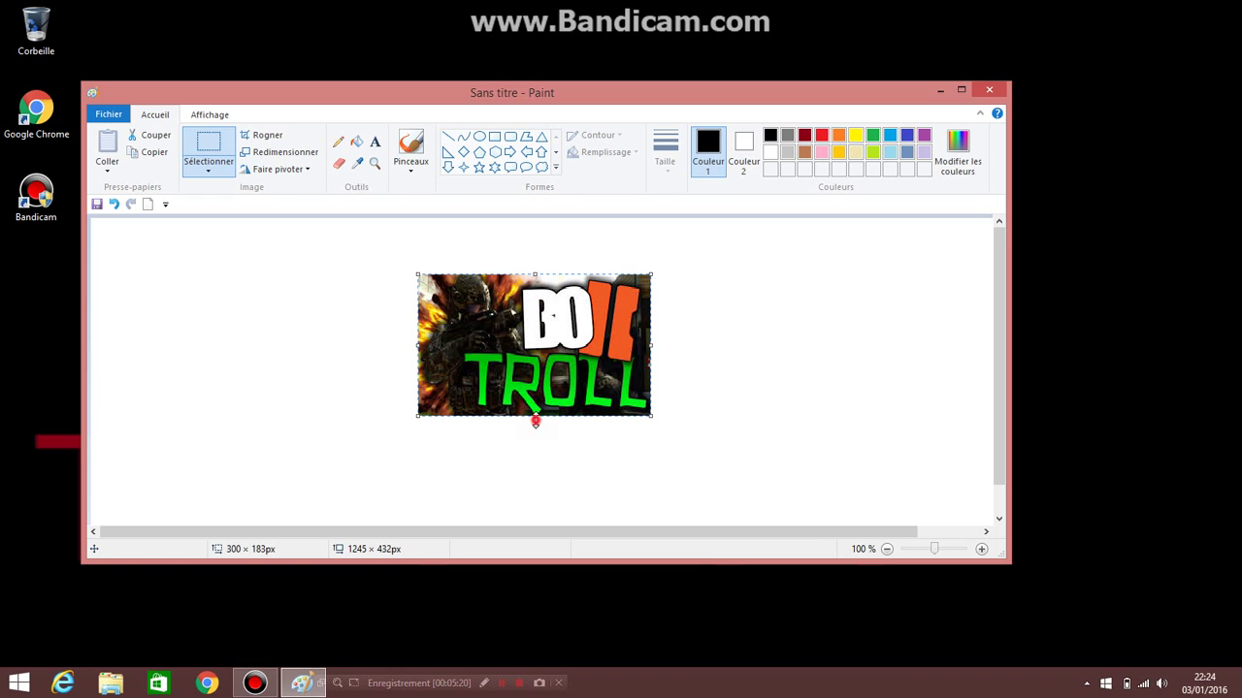
left_click_drag(534, 420, 534, 430)
left_click_drag(654, 350, 665, 350)
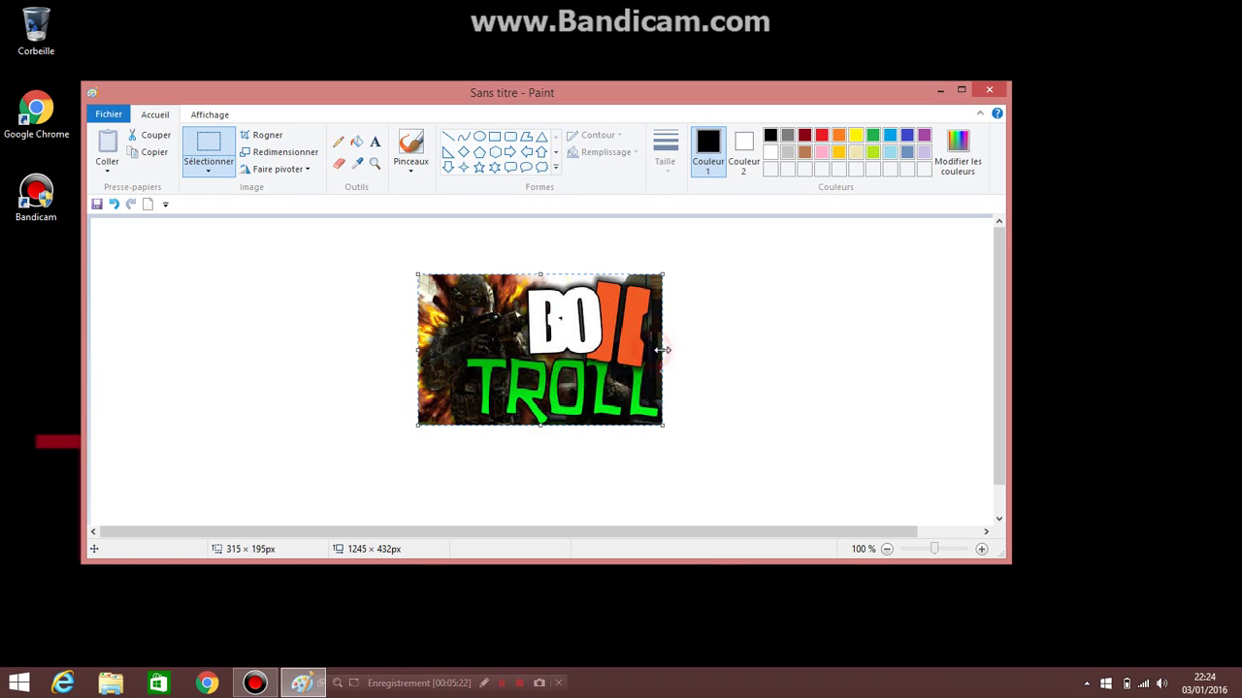
left_click_drag(445, 359, 485, 369)
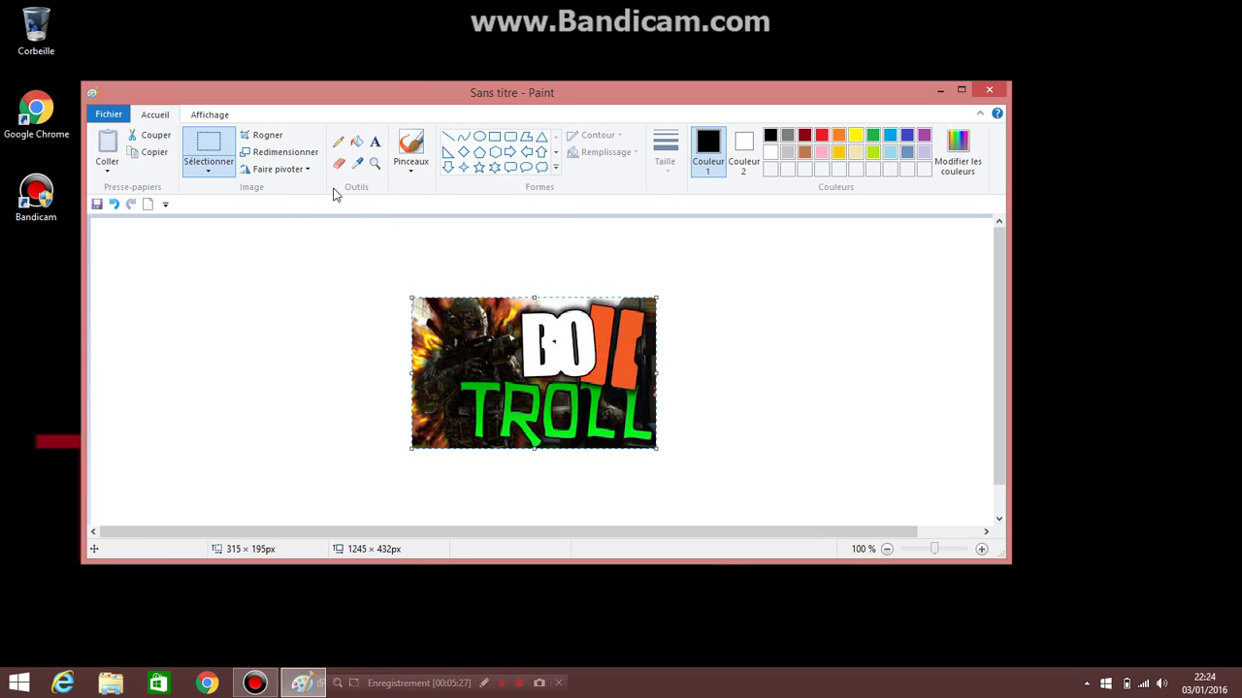
Place a transparent text box about 111 × 56 px over the soldier in the picture.
left_click(376, 143)
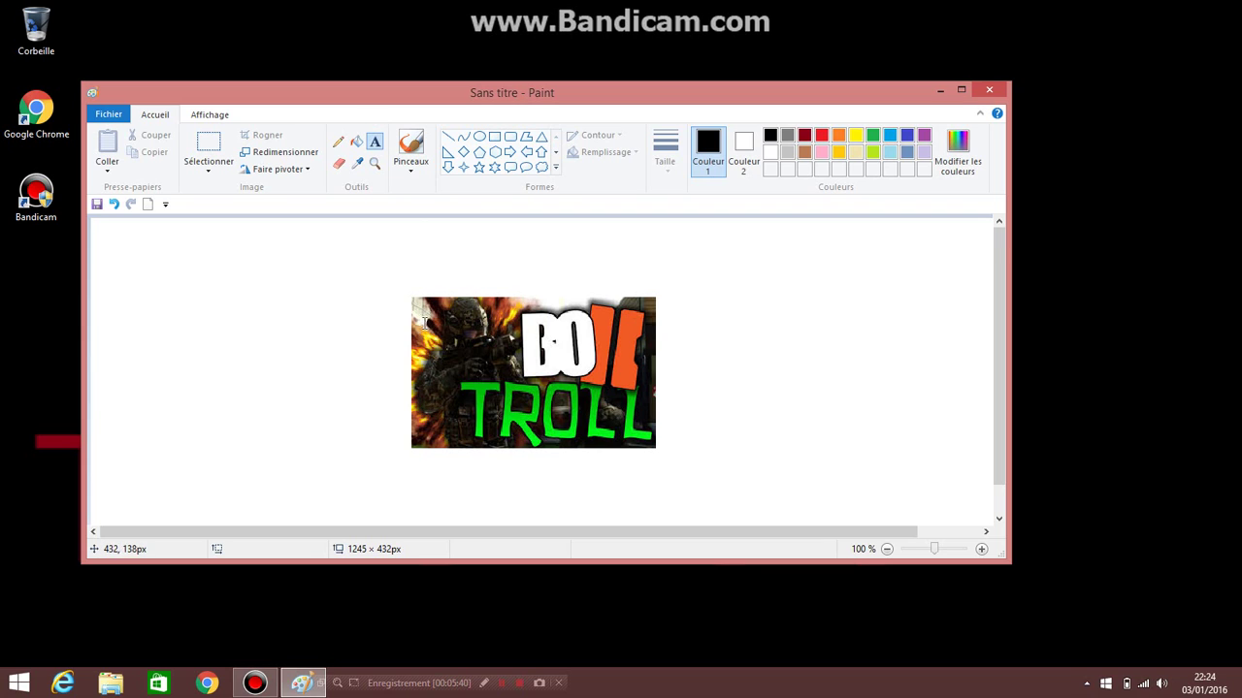
left_click_drag(423, 322, 512, 373)
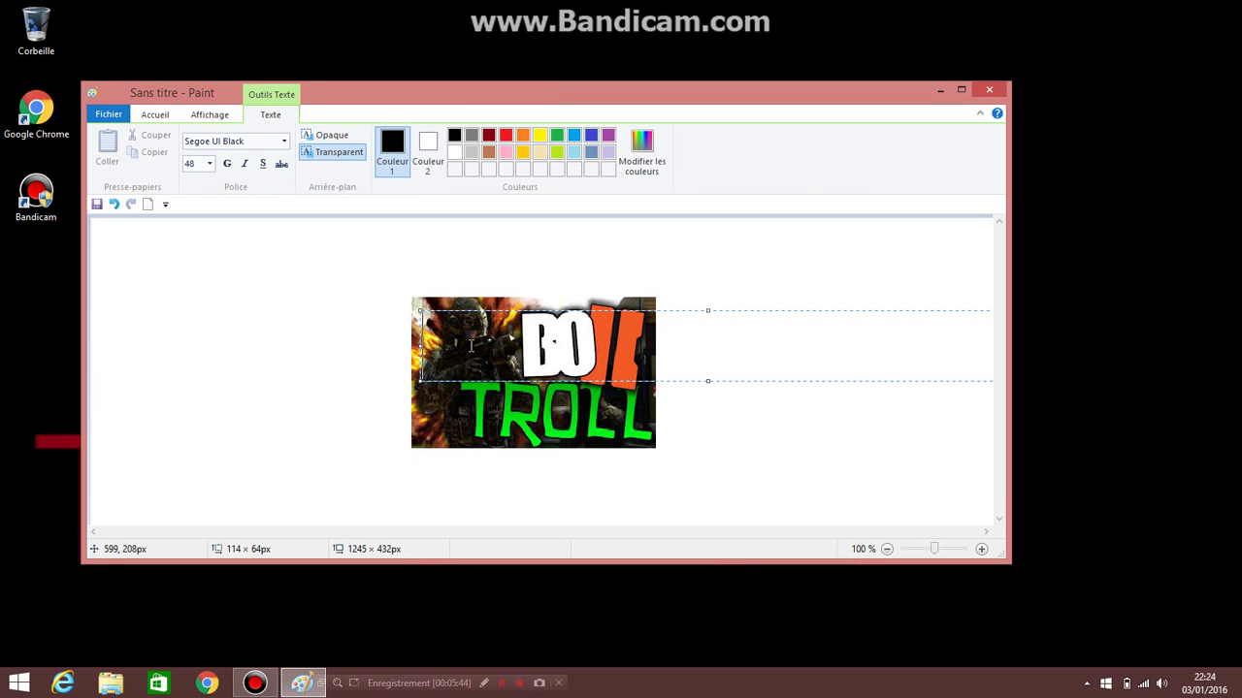
left_click(397, 302)
mouse_move(425, 321)
left_mouse_down()
mouse_move(500, 351)
mouse_move(512, 376)
left_mouse_up()
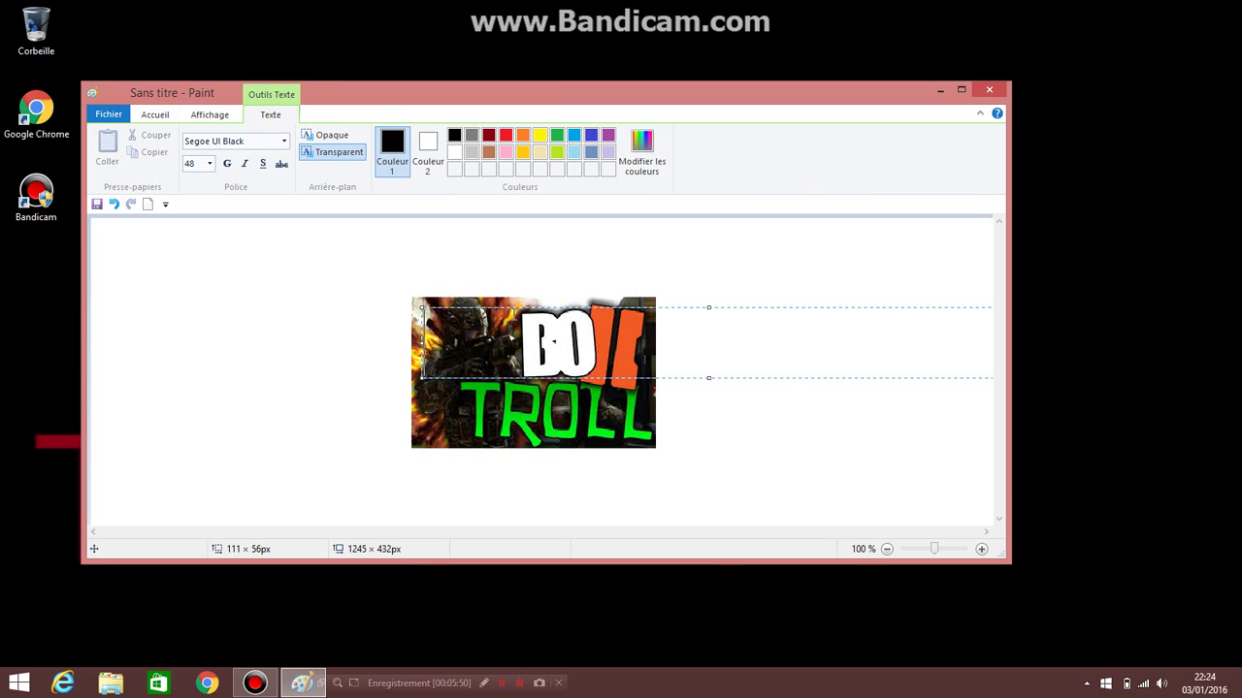
Try the sample text "sss" in black and "xsc" in dark red inside the text box, erasing both.
type("sss")
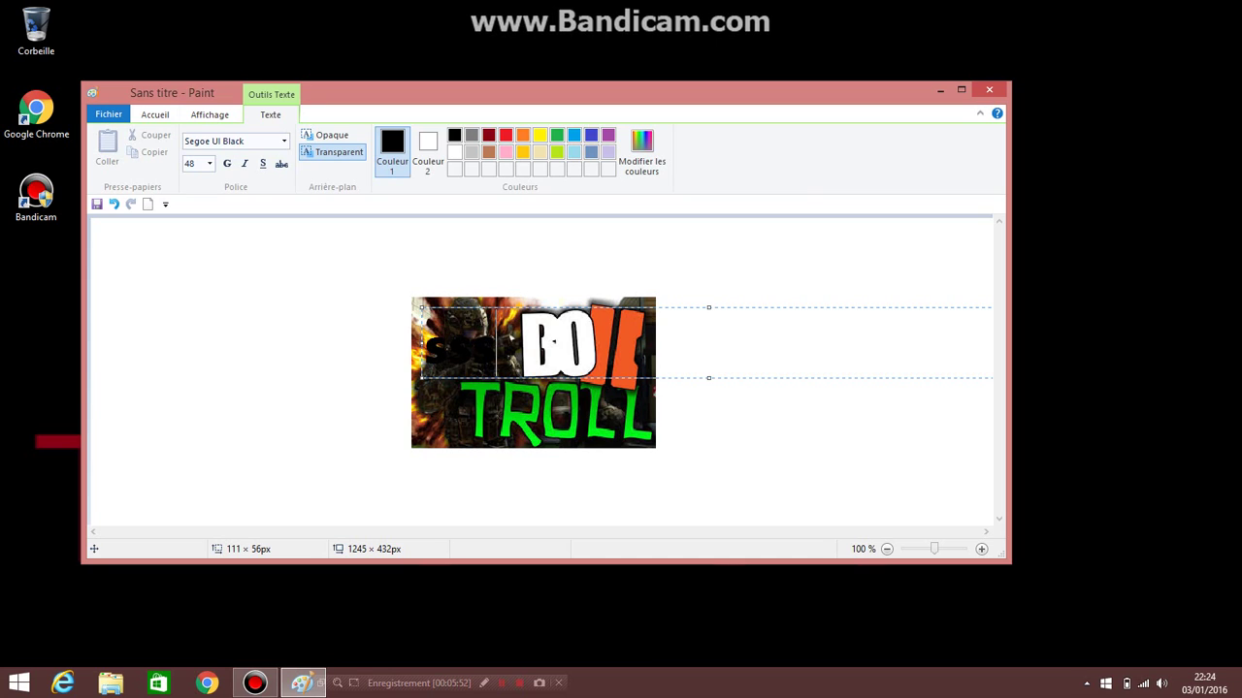
key("BackSpace")
key("BackSpace")
key("BackSpace")
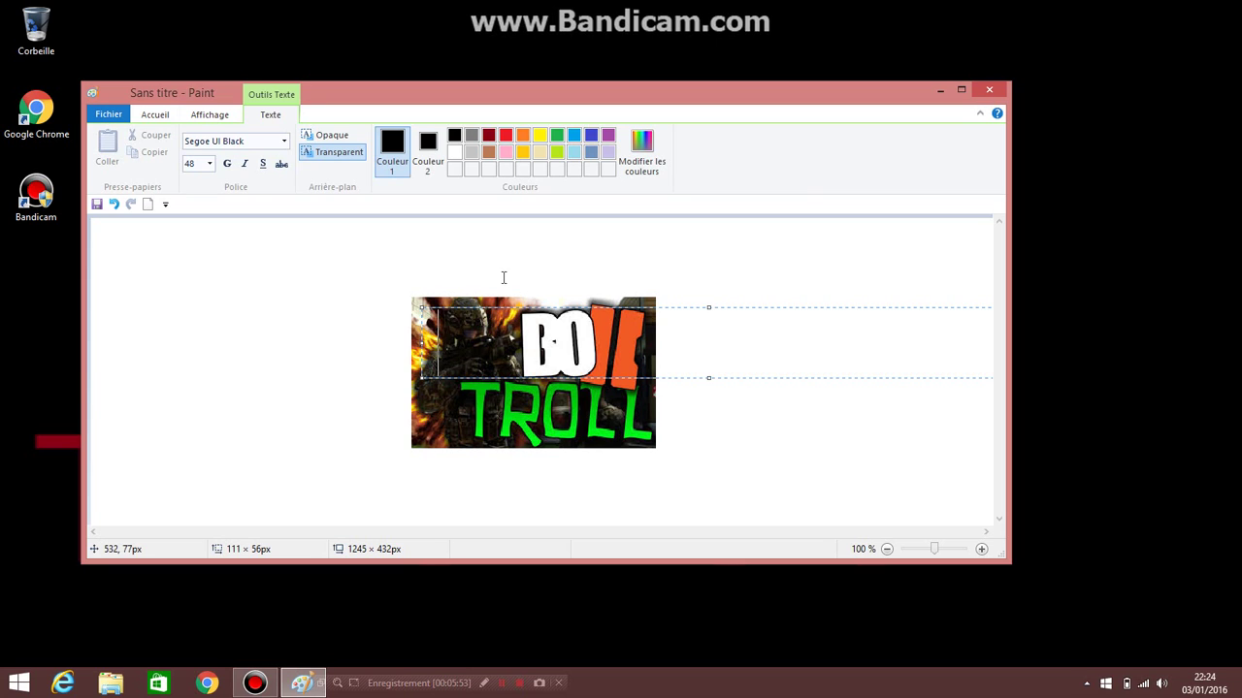
left_click(488, 135)
type("xsc")
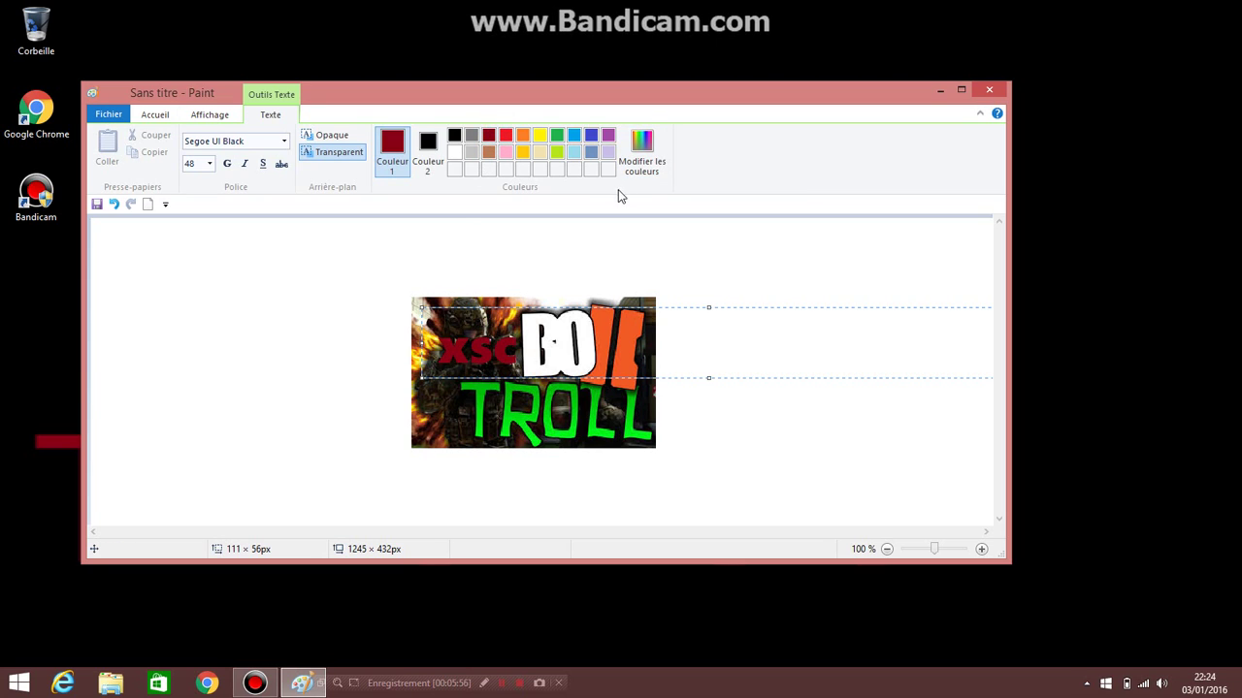
key("BackSpace")
key("BackSpace")
key("BackSpace")
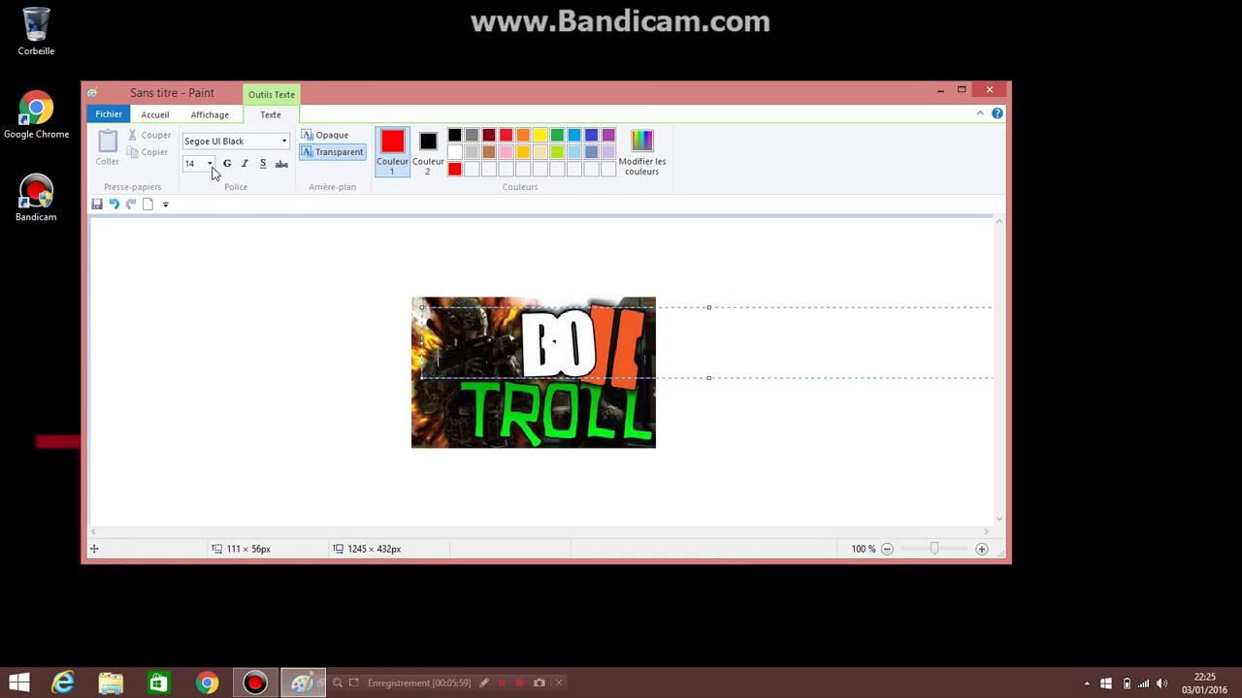
Try the sample text "fhg" in bright red at size 20 and erase it.
left_click(209, 164)
left_click(194, 285)
type("fhg")
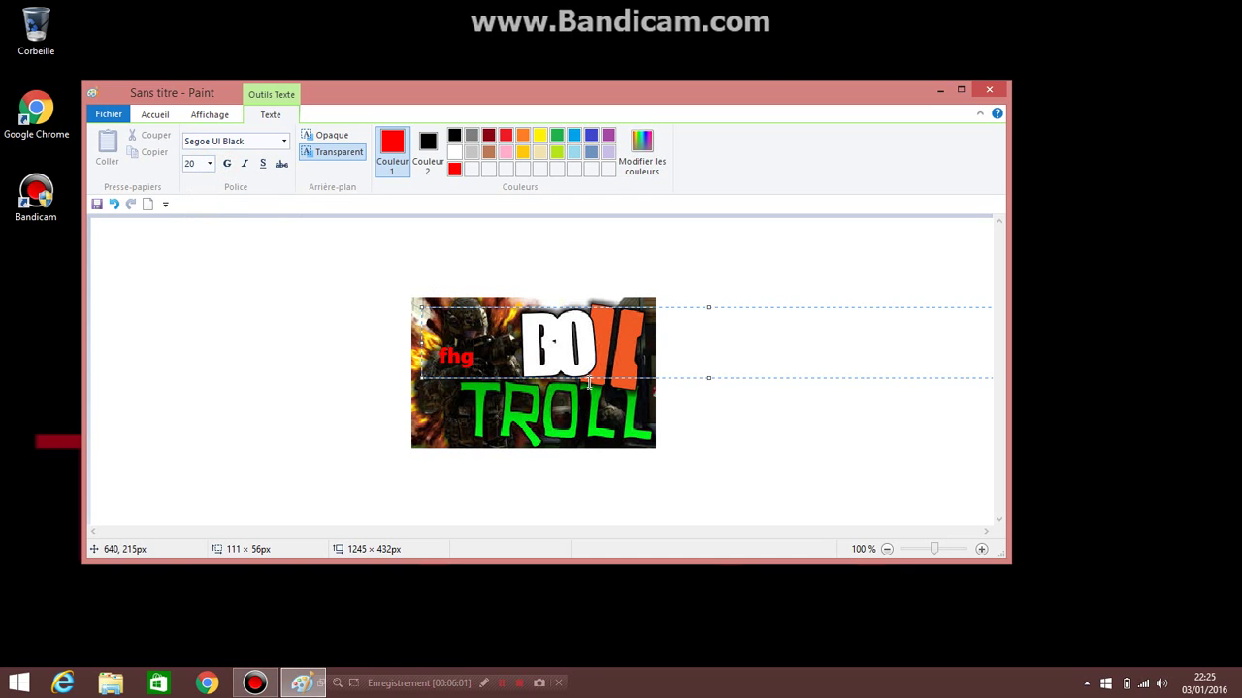
key("BackSpace")
key("BackSpace")
key("BackSpace")
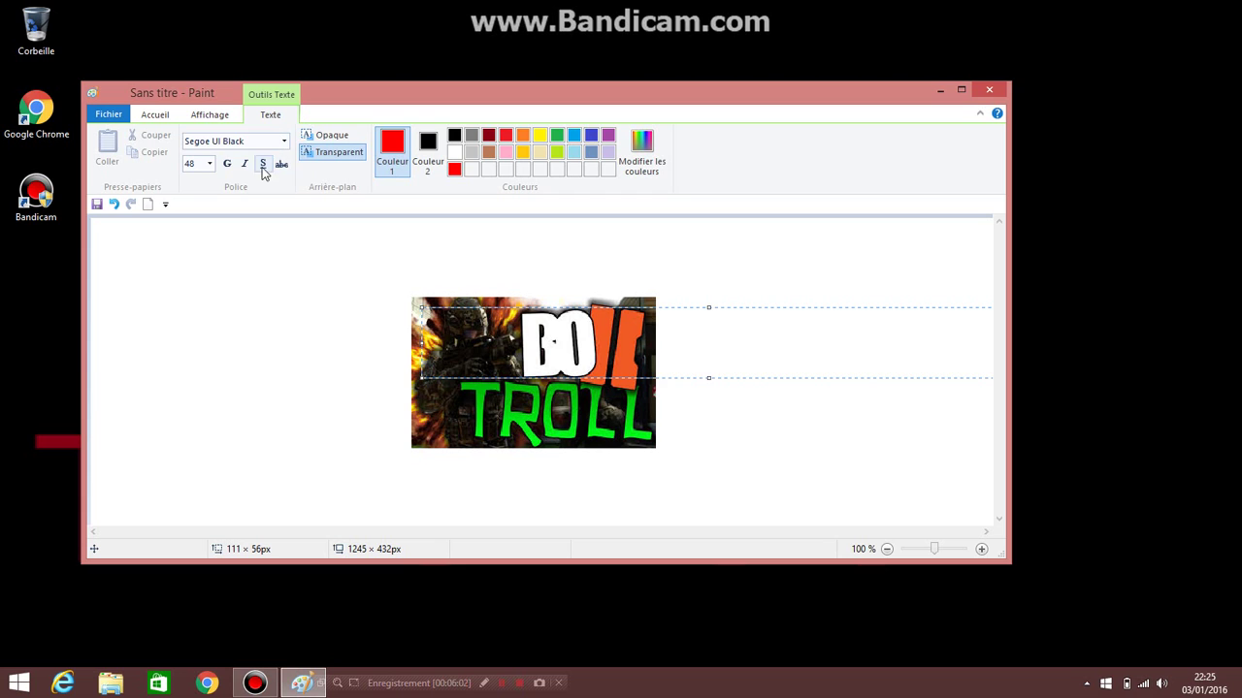
Set the text font to System and test it with a short red sample at size 48, erasing the sample.
left_click(247, 141)
left_click(283, 141)
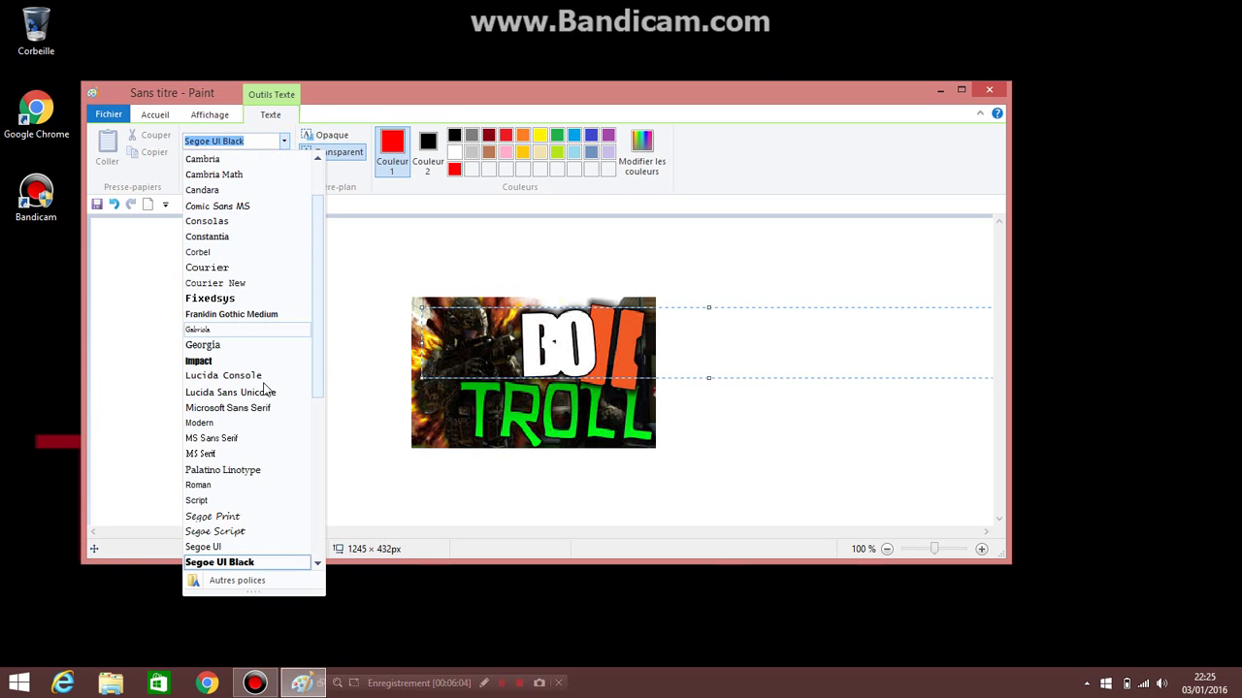
scroll(239, 408, "down", 7)
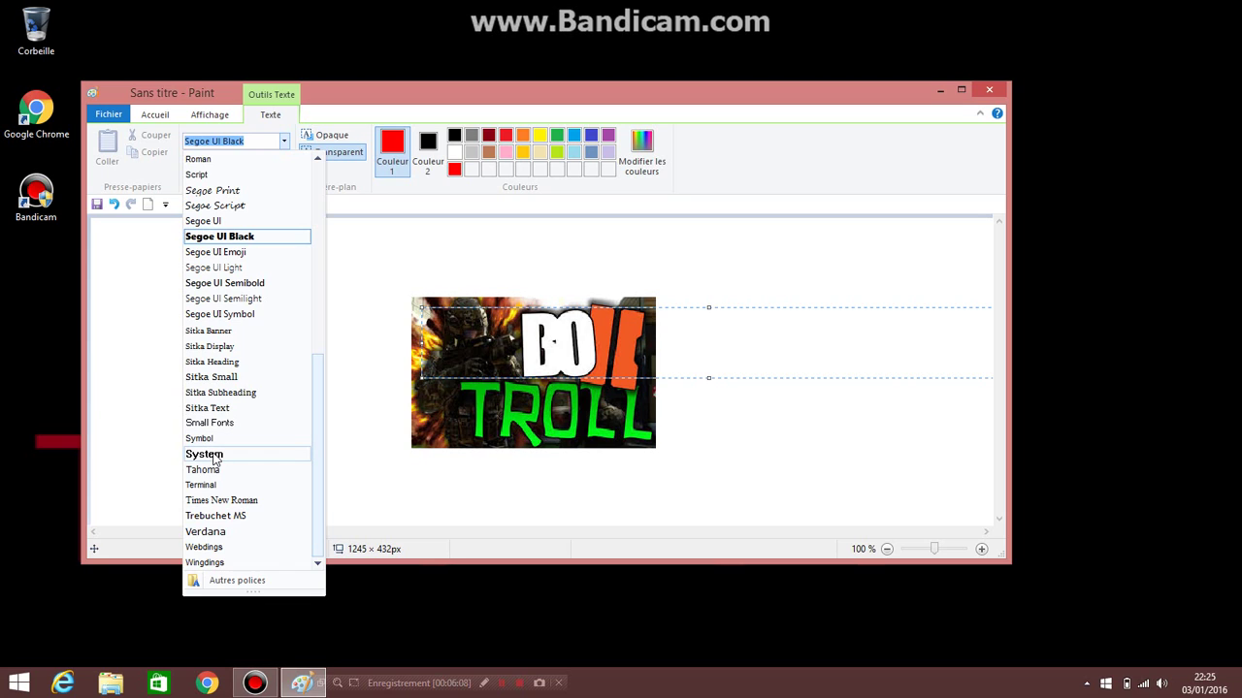
left_click(214, 456)
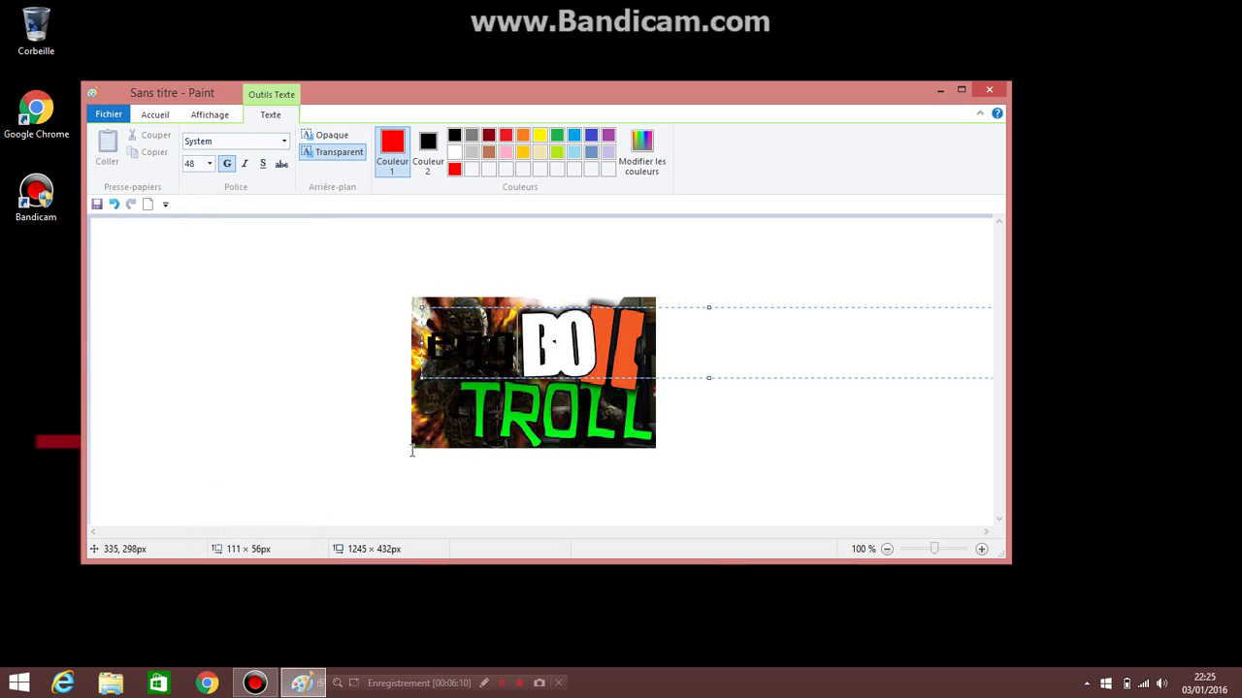
key("BackSpace")
key("BackSpace")
key("BackSpace")
key("BackSpace")
key("BackSpace")
type("jhd")
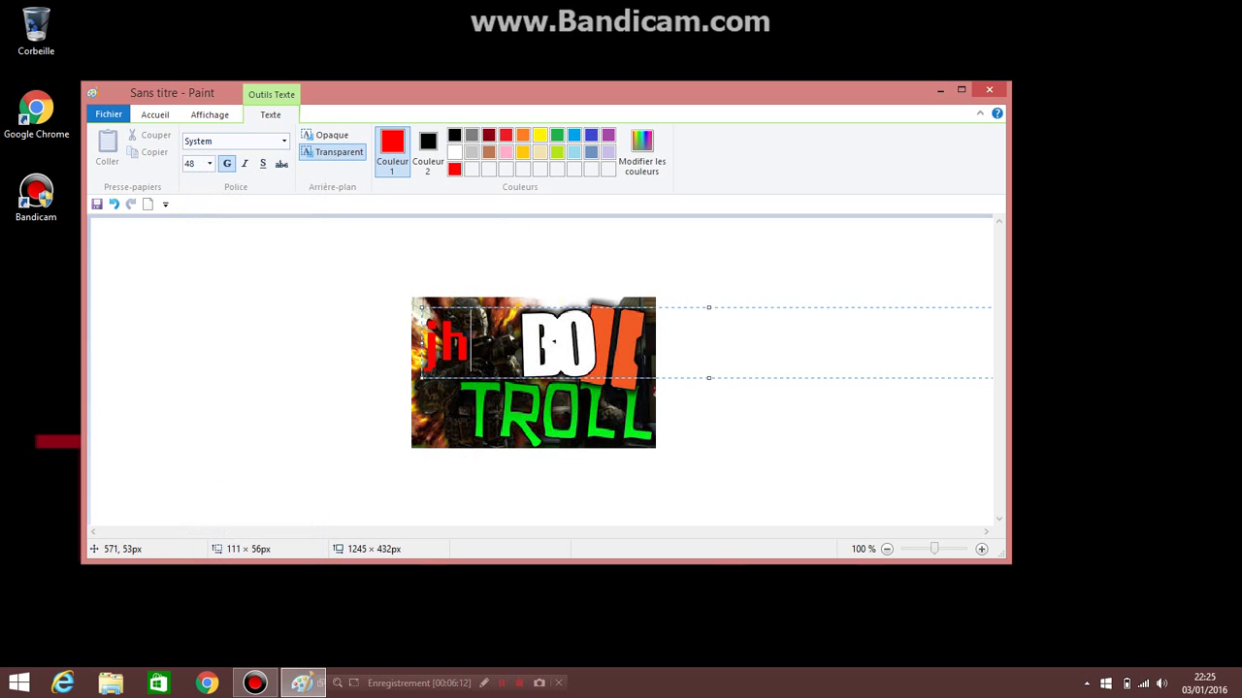
key("BackSpace")
key("BackSpace")
key("BackSpace")
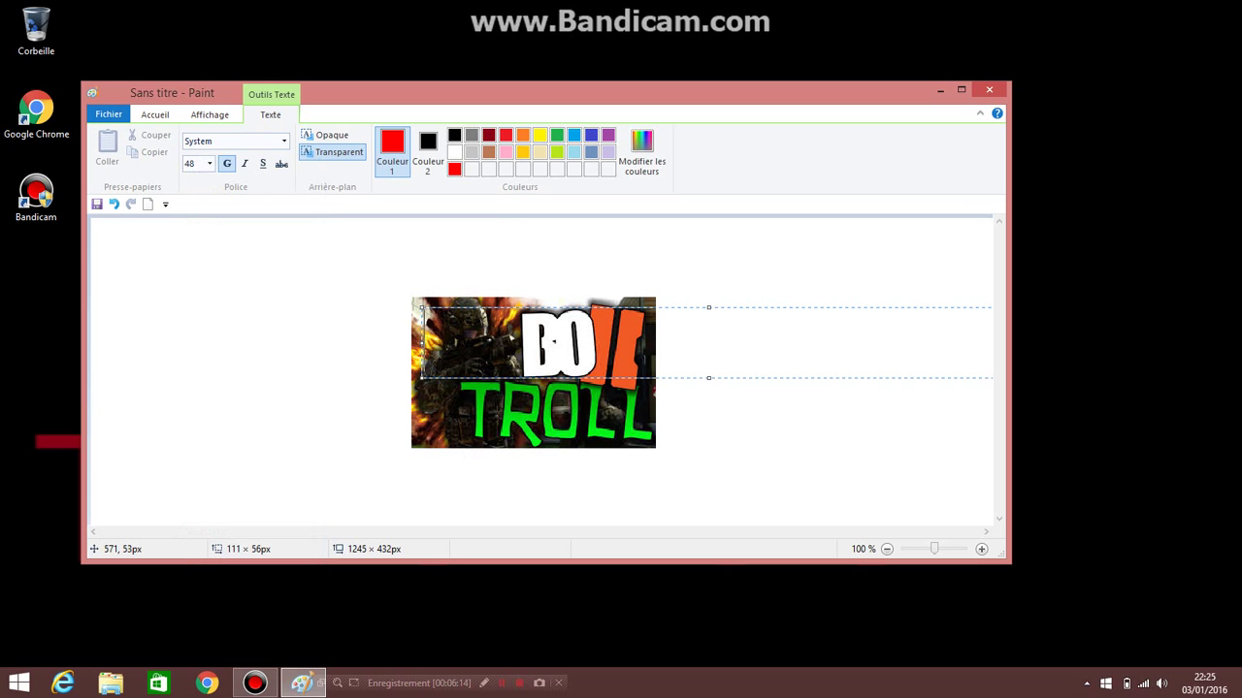
Set the font size to 20 and write "Troll en folie sur b" in red in the text box.
left_click(210, 165)
left_click(193, 287)
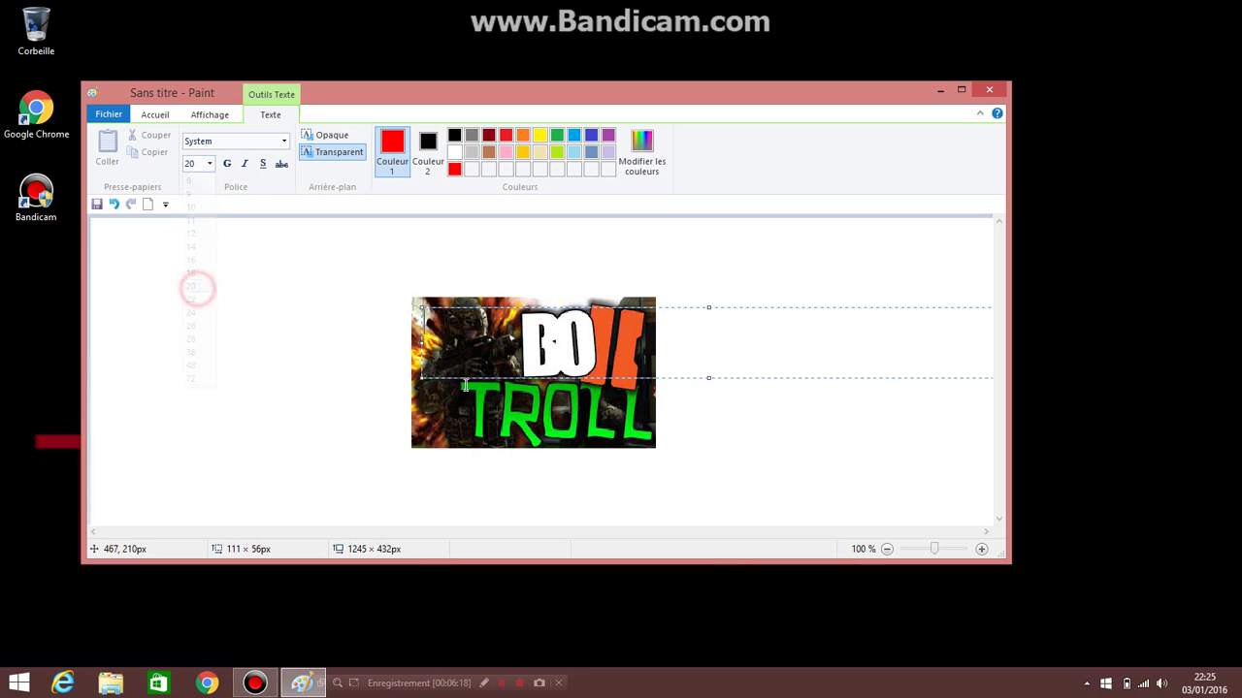
type("t")
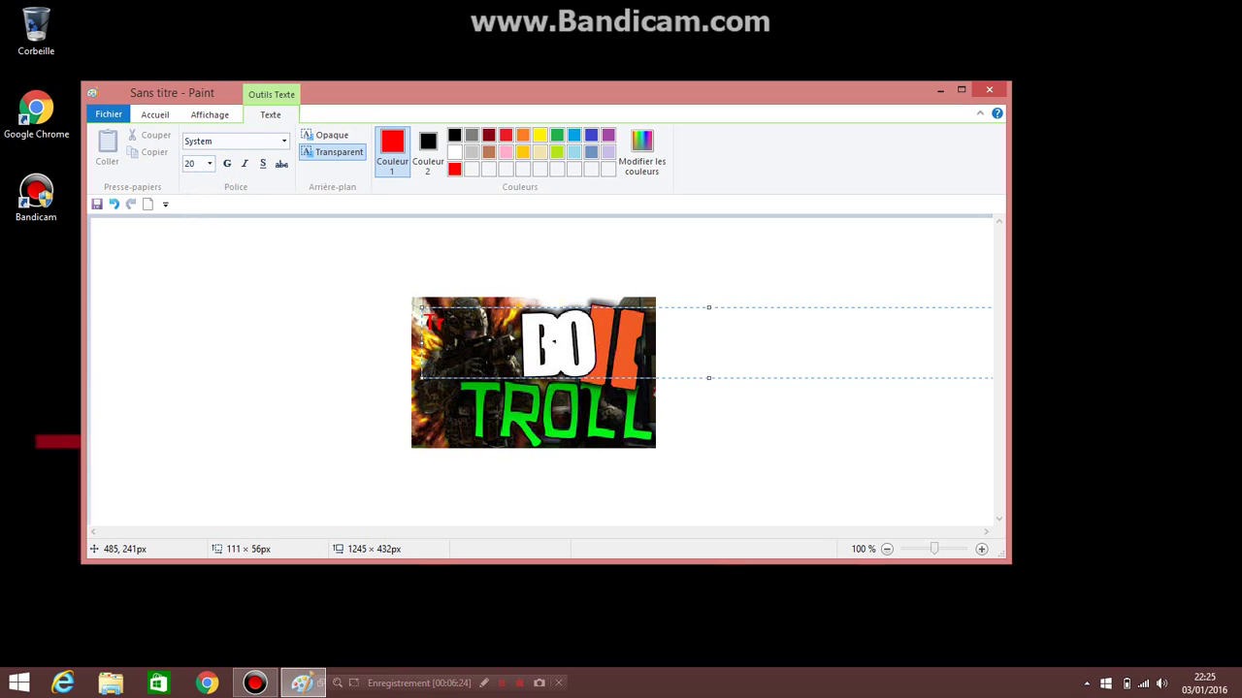
type("roll en folie sur b")
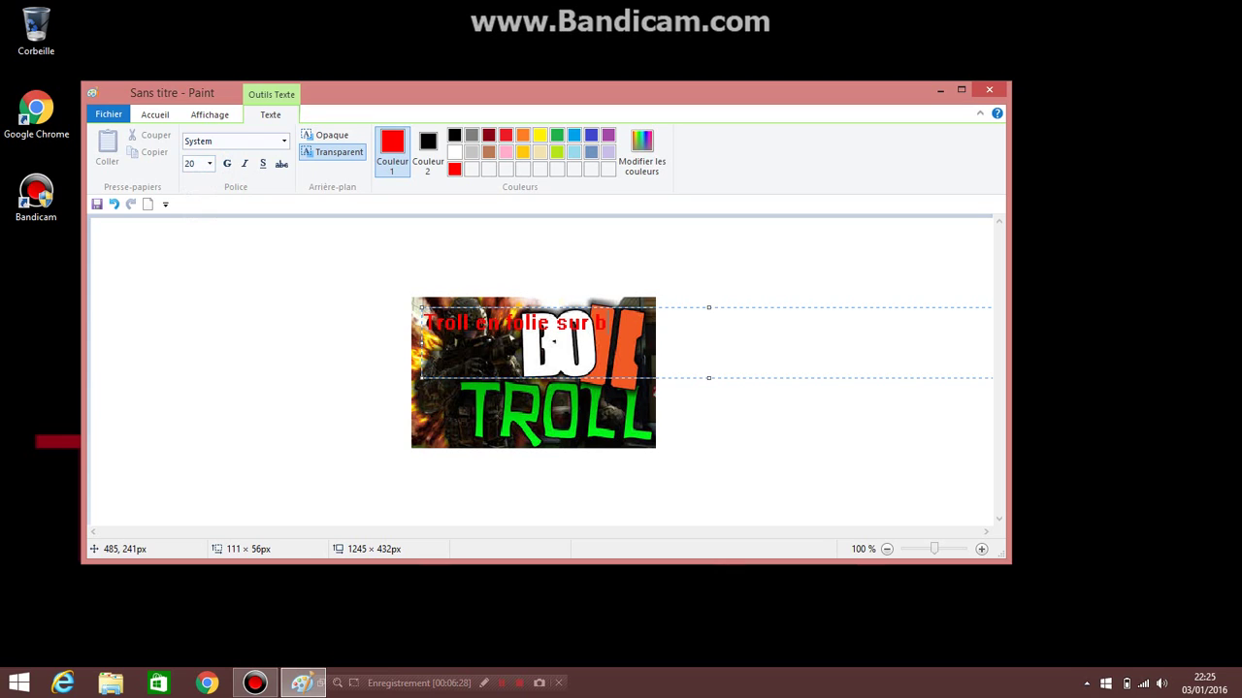
Erase the wording after "Troll" in the text box, keeping only that first word.
key("BackSpace")
key("BackSpace")
type("B")
key("BackSpace")
key("BackSpace")
key("BackSpace")
key("BackSpace")
key("BackSpace")
key("BackSpace")
key("BackSpace")
key("BackSpace")
key("BackSpace")
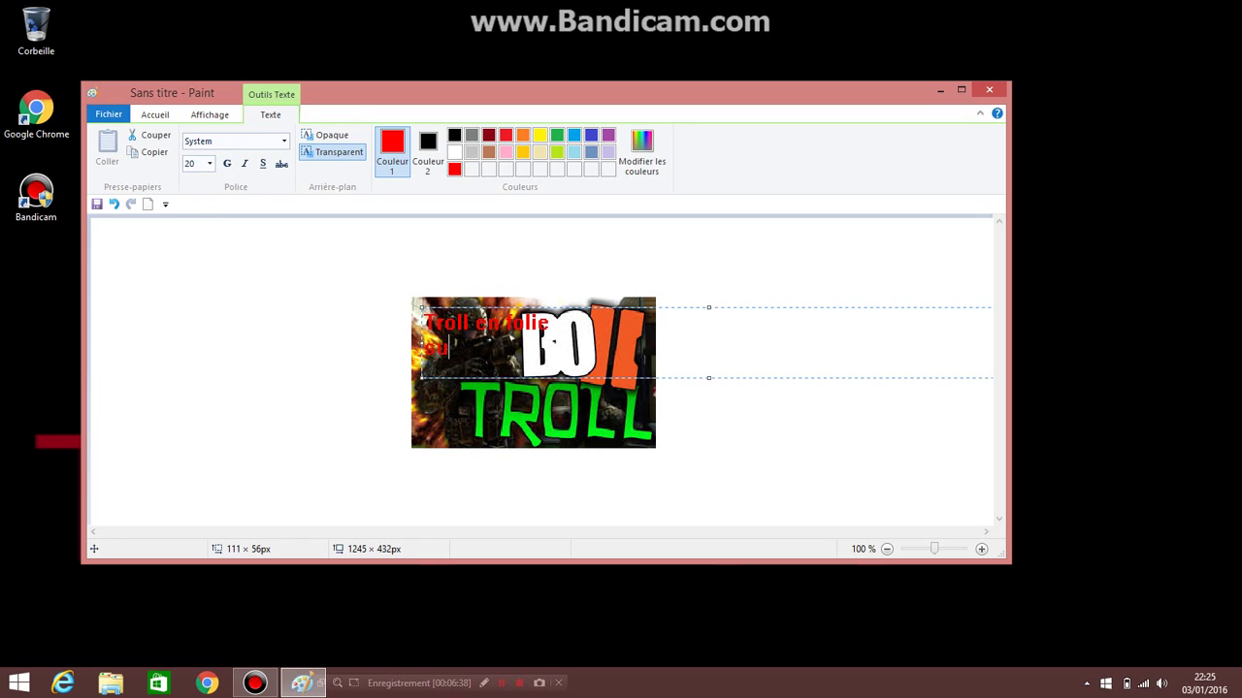
key("BackSpace")
key("BackSpace")
key("BackSpace")
key("BackSpace")
key("BackSpace")
key("BackSpace")
key("BackSpace")
key("BackSpace")
key("BackSpace")
key("BackSpace")
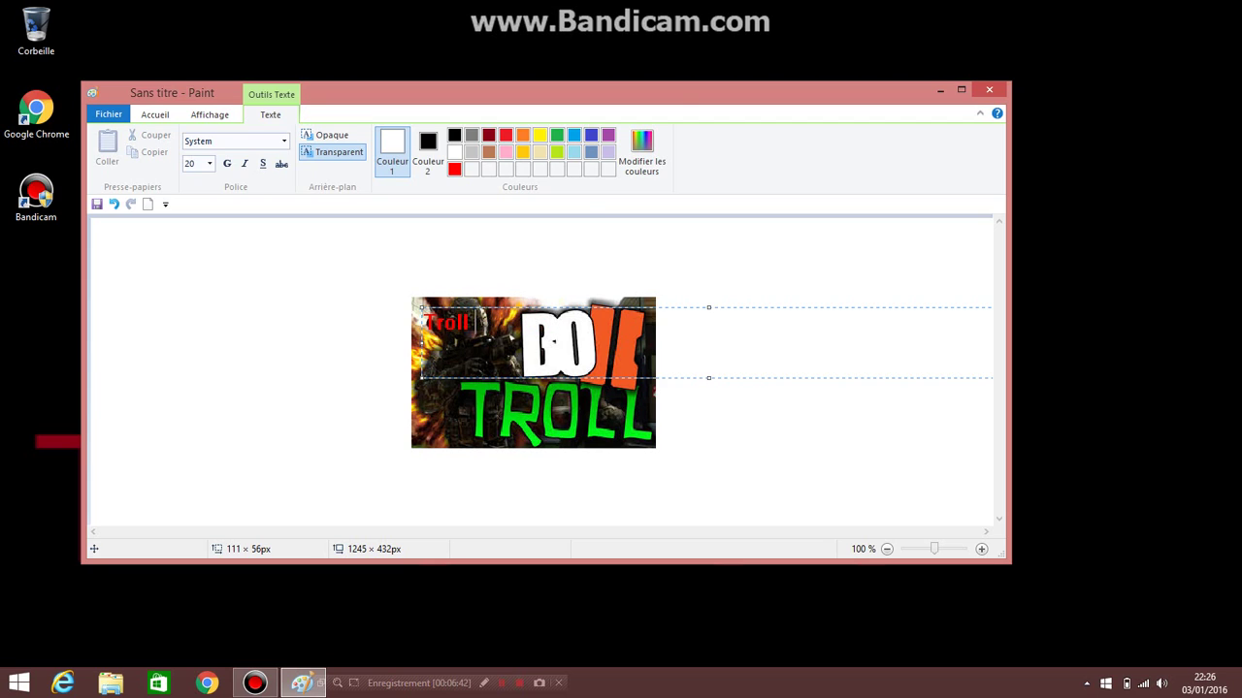
Continue the text in black with "en folie" on the first line and "sur" on the second.
left_click(454, 134)
type("en foli")
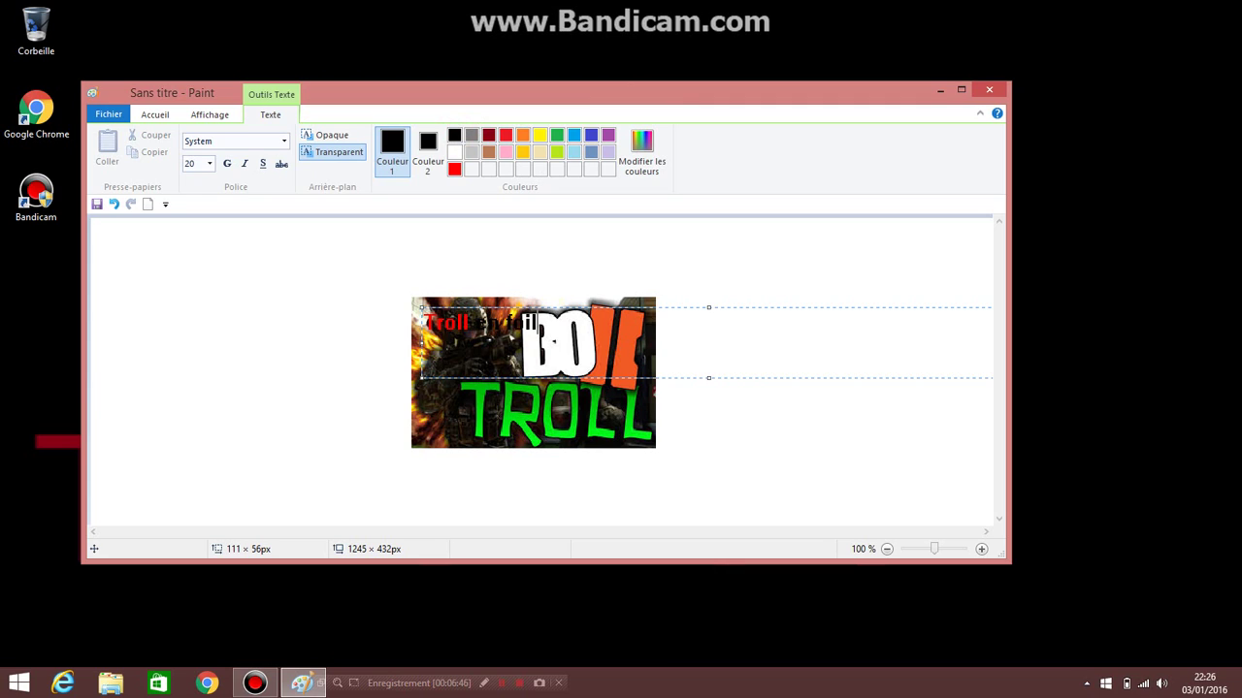
key("BackSpace")
key("BackSpace")
key("BackSpace")
key("BackSpace")
type("ie")
key("ctrl+a")
key("Return")
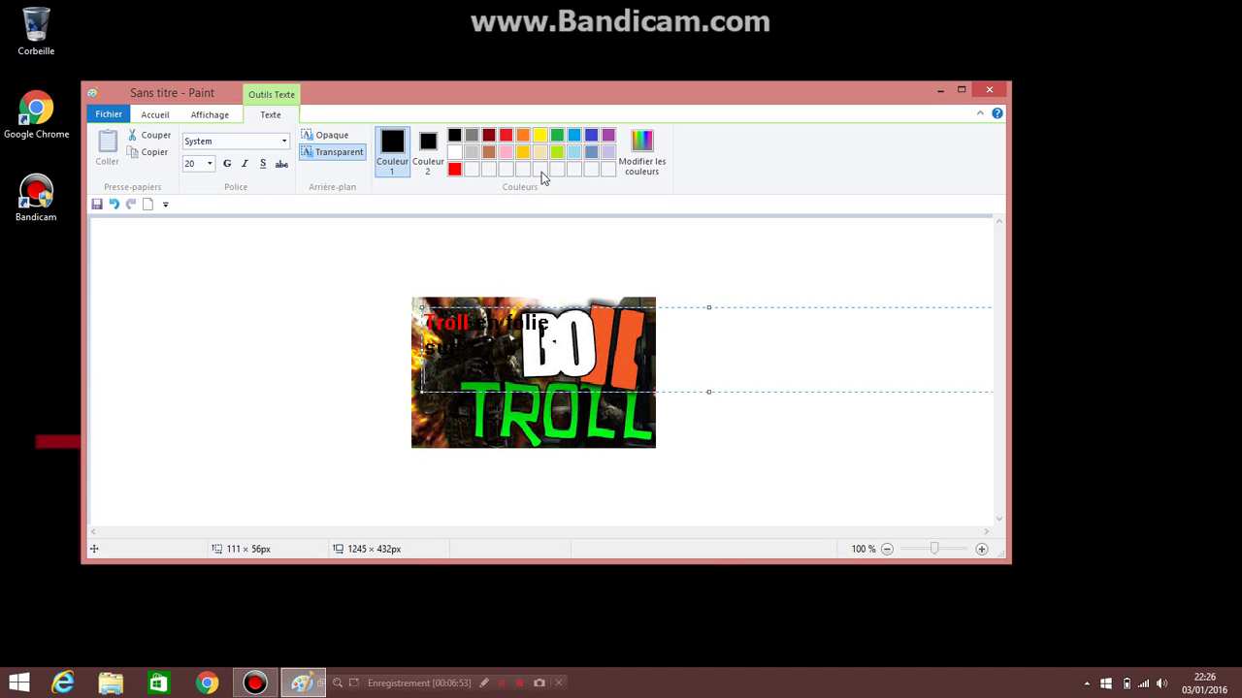
Add "BO2" in red on the third line and finalize the text on the picture.
left_click(453, 171)
type("BO2")
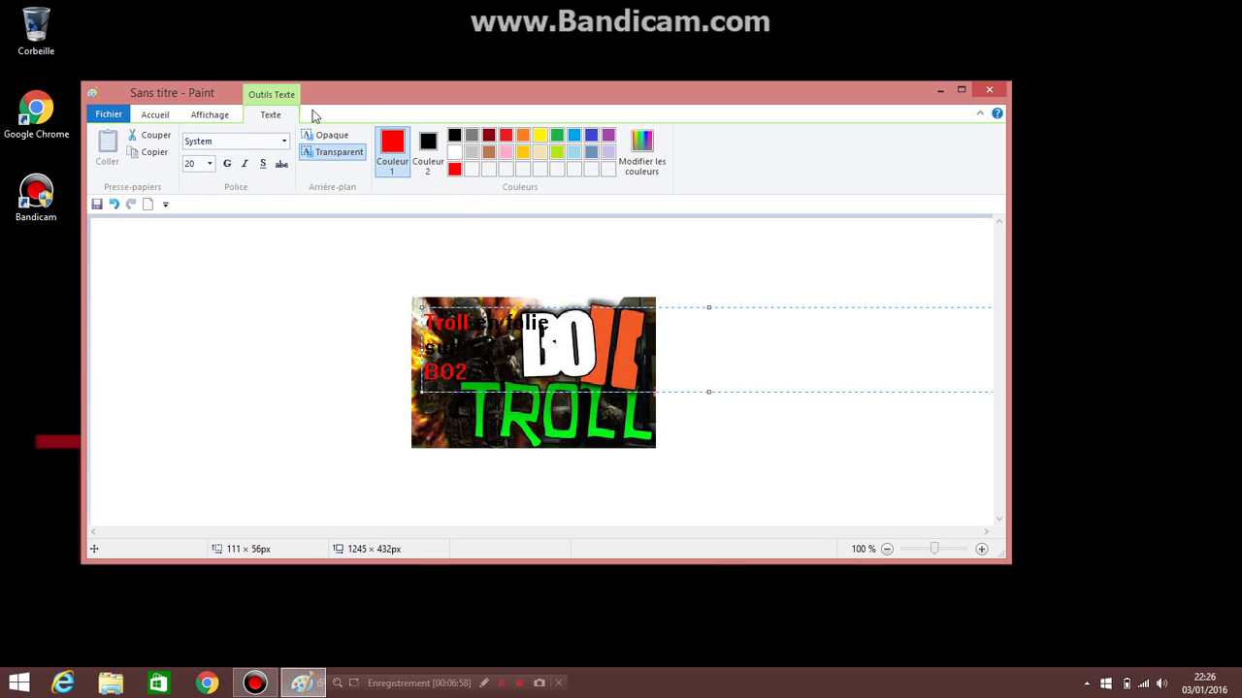
left_click(234, 271)
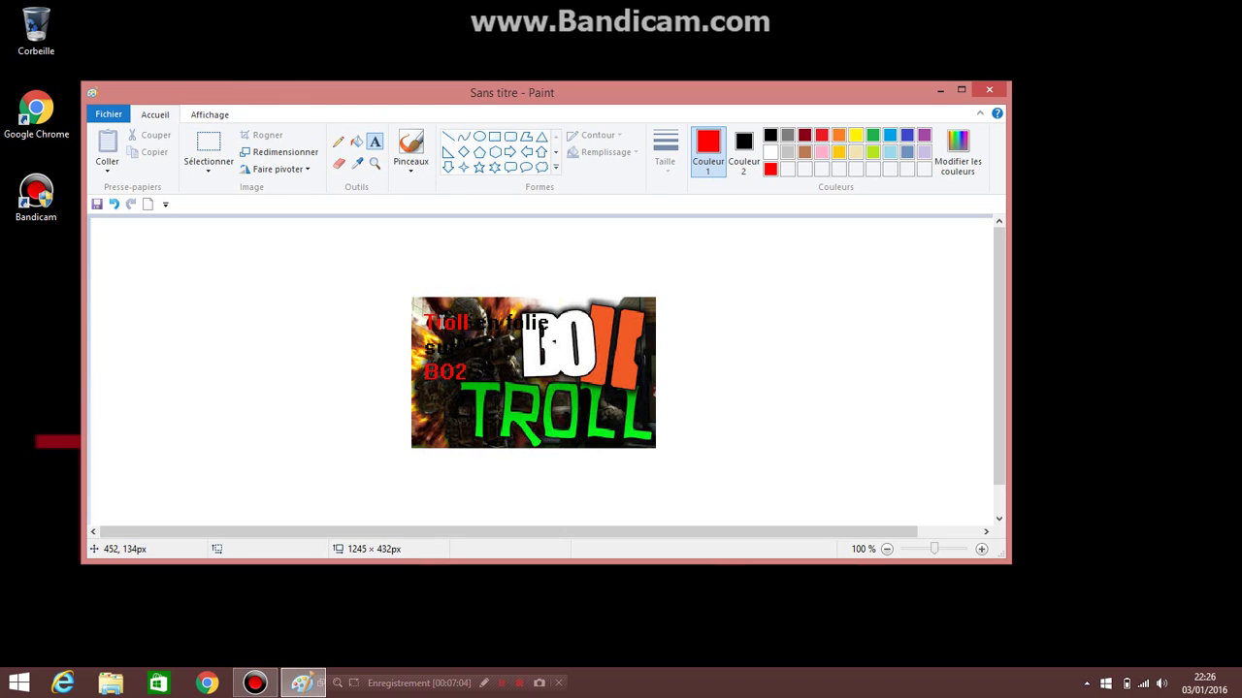
left_click(440, 320)
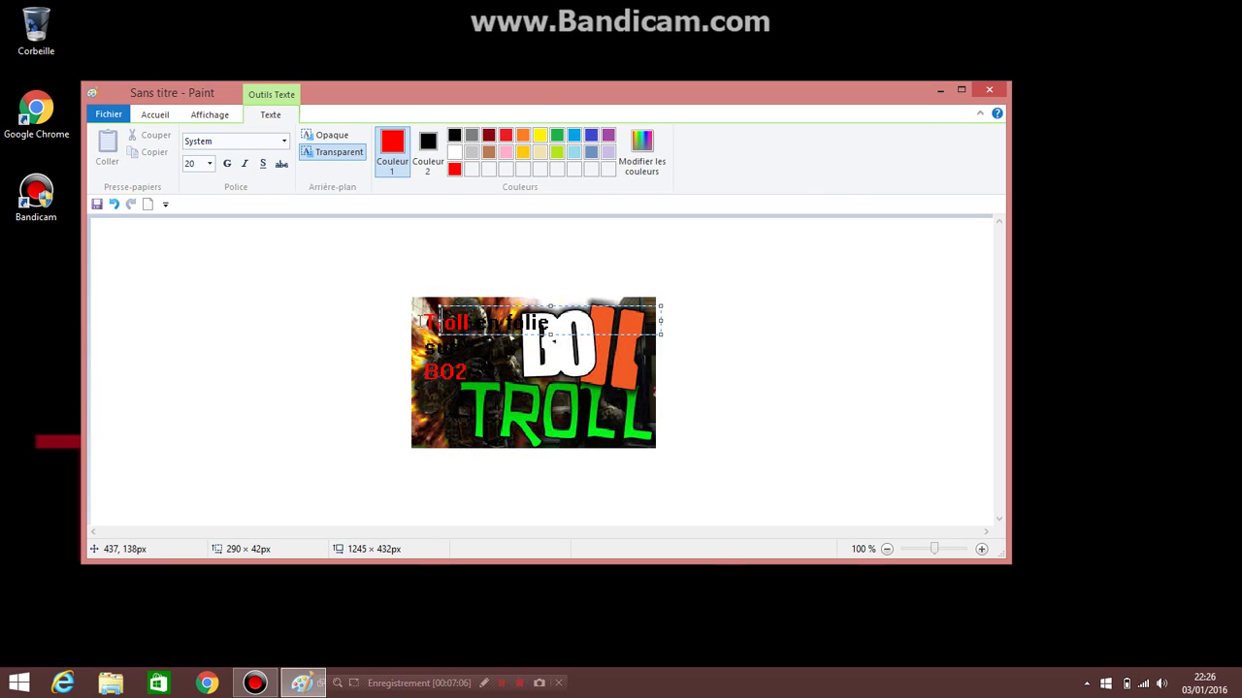
left_click(342, 284)
left_click(342, 285)
left_click(352, 356)
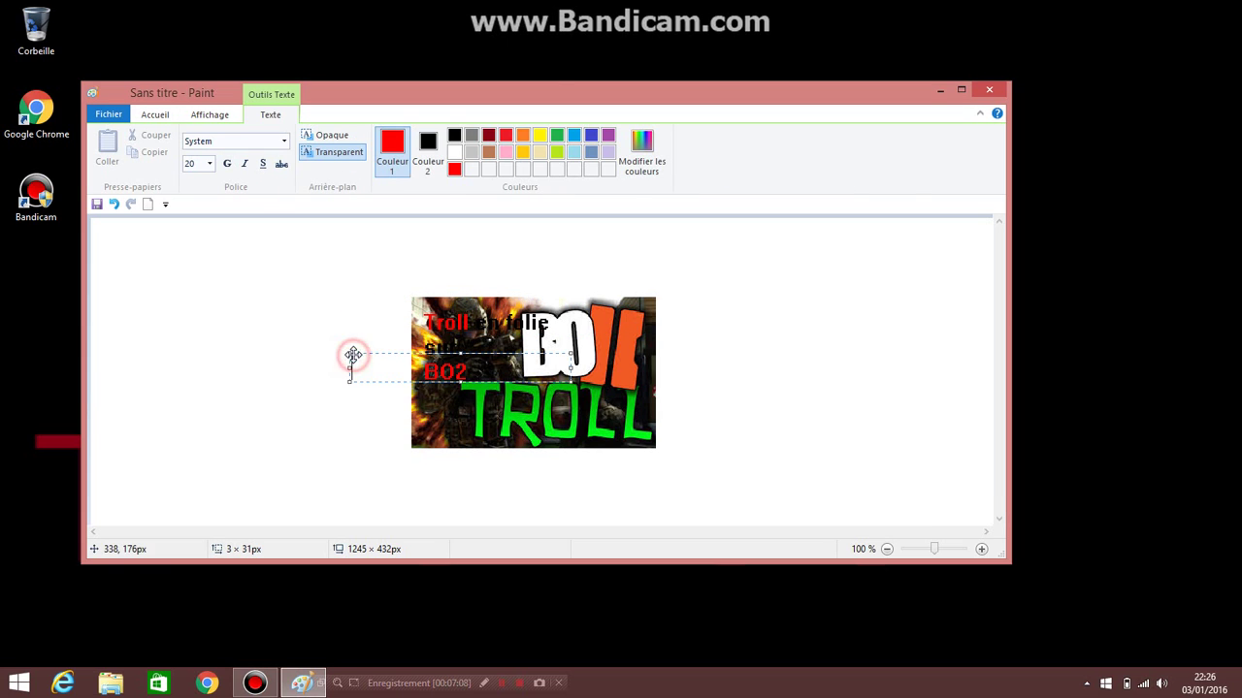
left_click(265, 216)
left_click(285, 222)
left_click(280, 326)
left_click(315, 290)
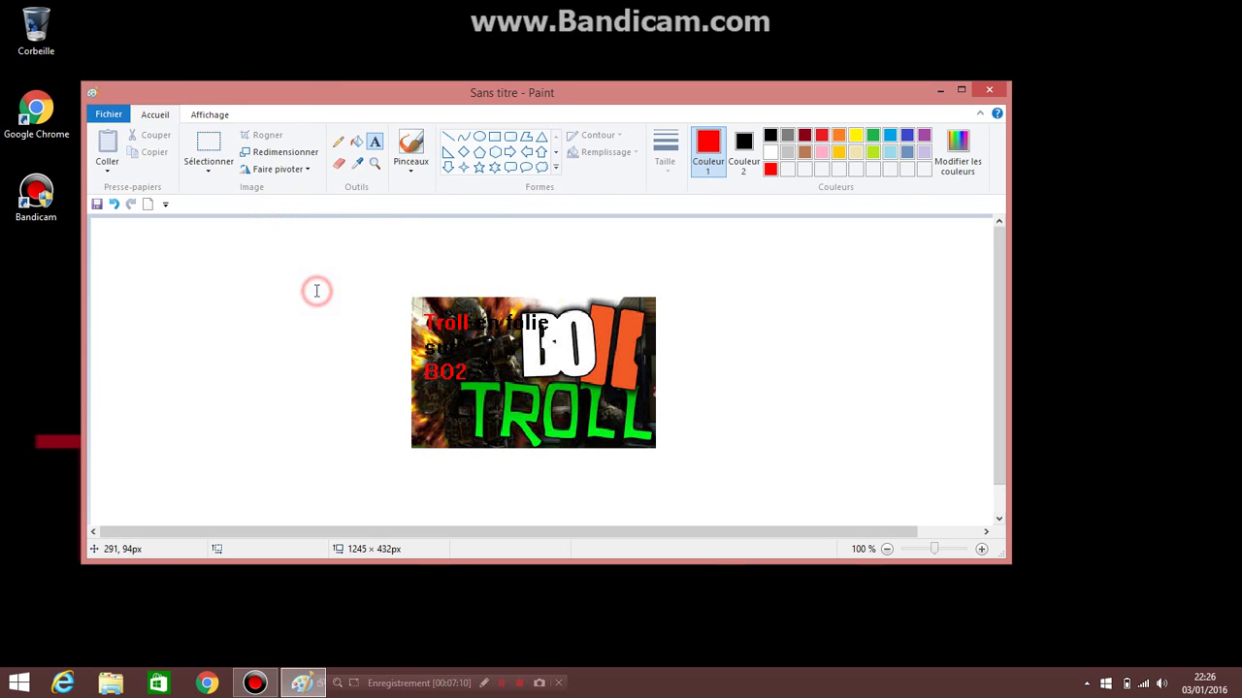
Select a rectangular area of about 178 × 92 px around the three-line text and nudge it slightly on the picture.
left_click(277, 169)
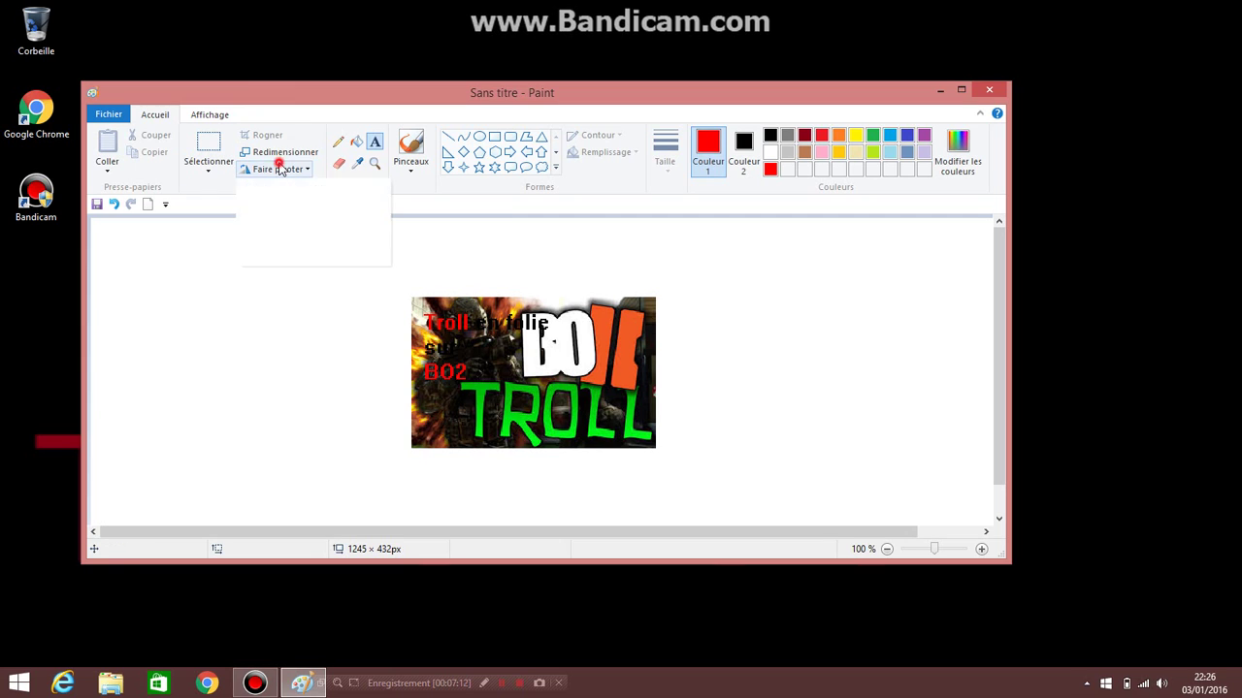
left_click(284, 167)
left_click(209, 150)
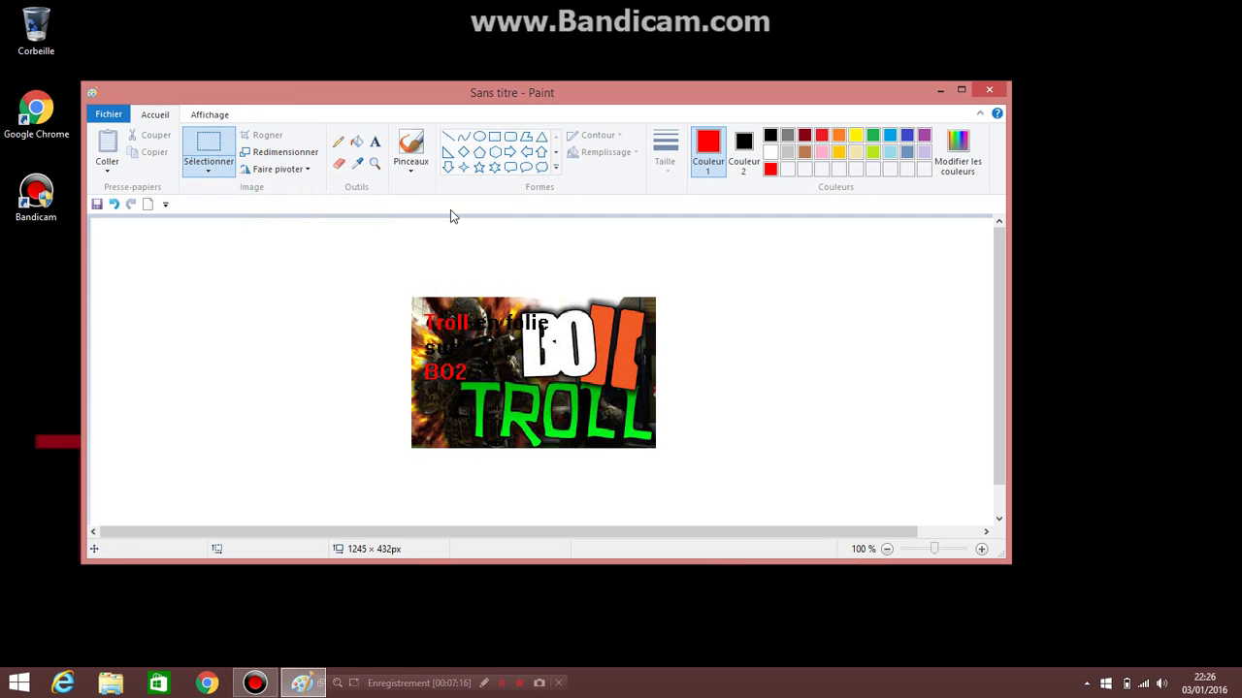
left_click_drag(417, 309, 556, 383)
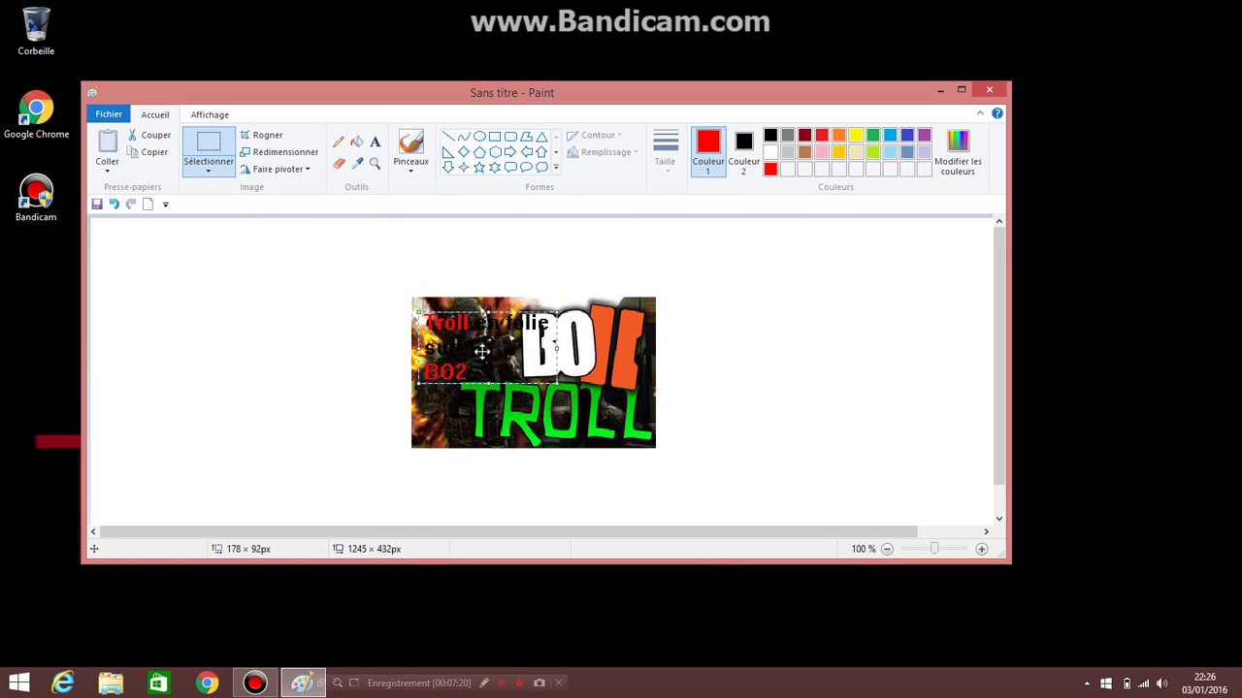
mouse_move(479, 350)
left_mouse_down()
mouse_move(493, 333)
mouse_move(505, 344)
mouse_move(478, 348)
left_mouse_up()
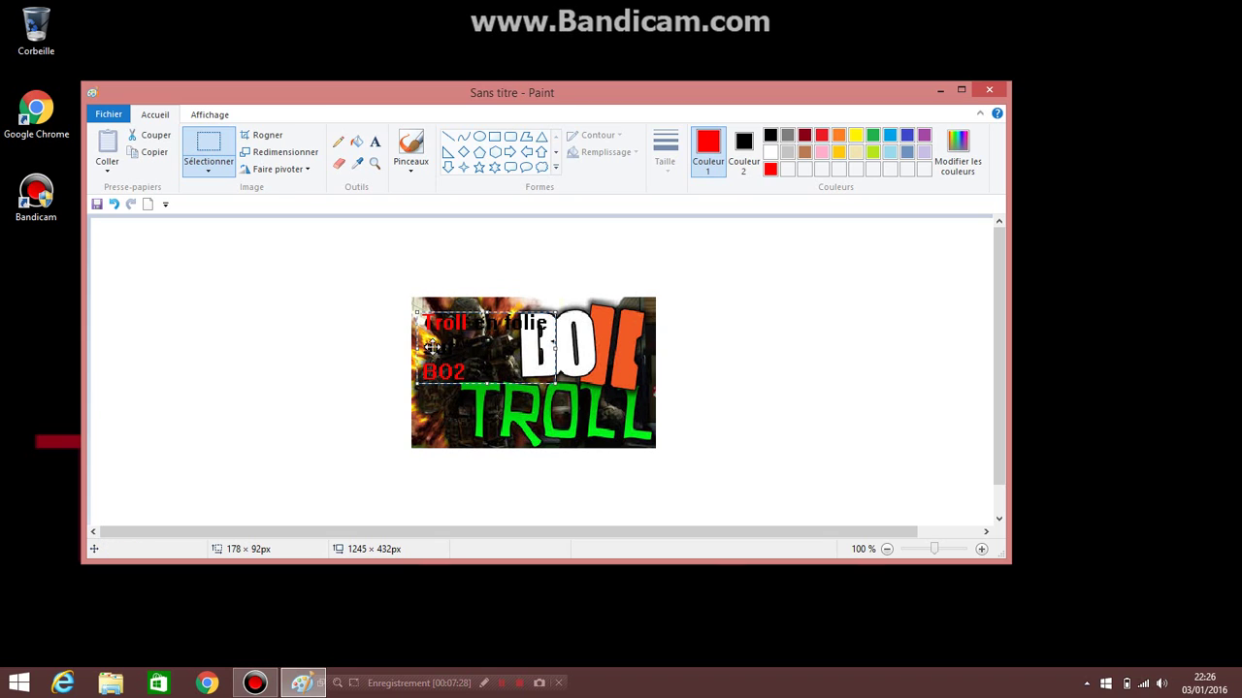
left_click(351, 331)
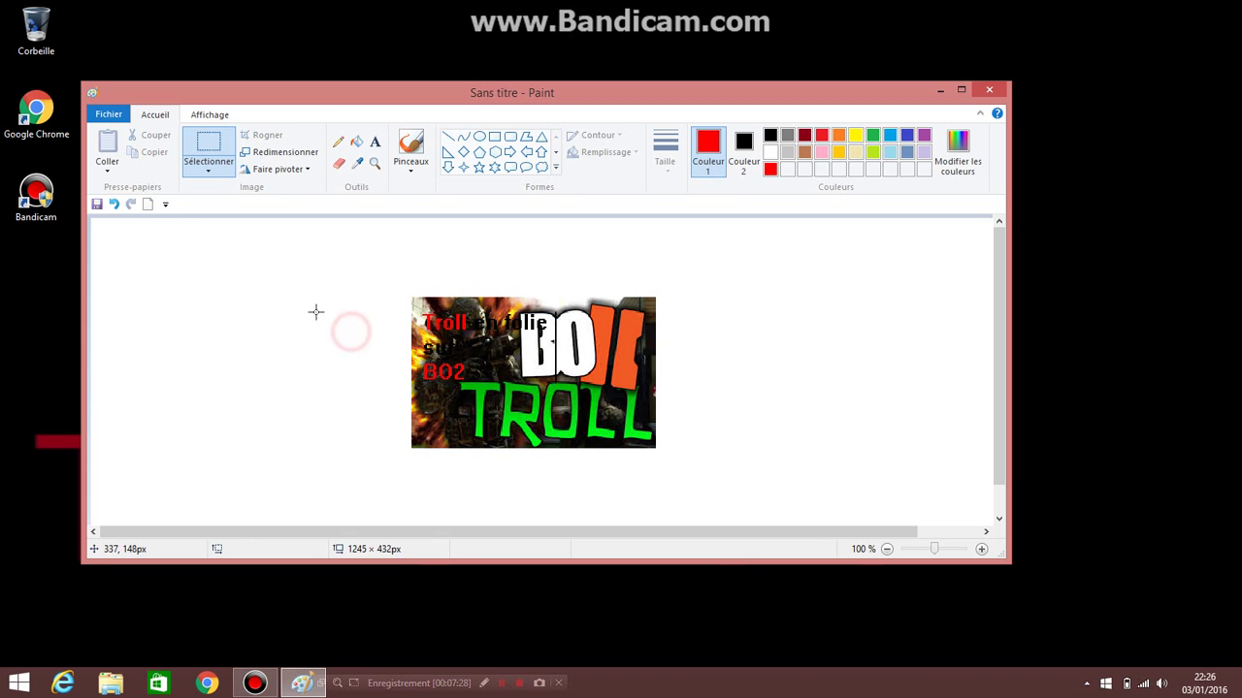
Undo the move of the selected area and the red and black text added to the picture.
left_click(114, 205)
left_click(294, 281)
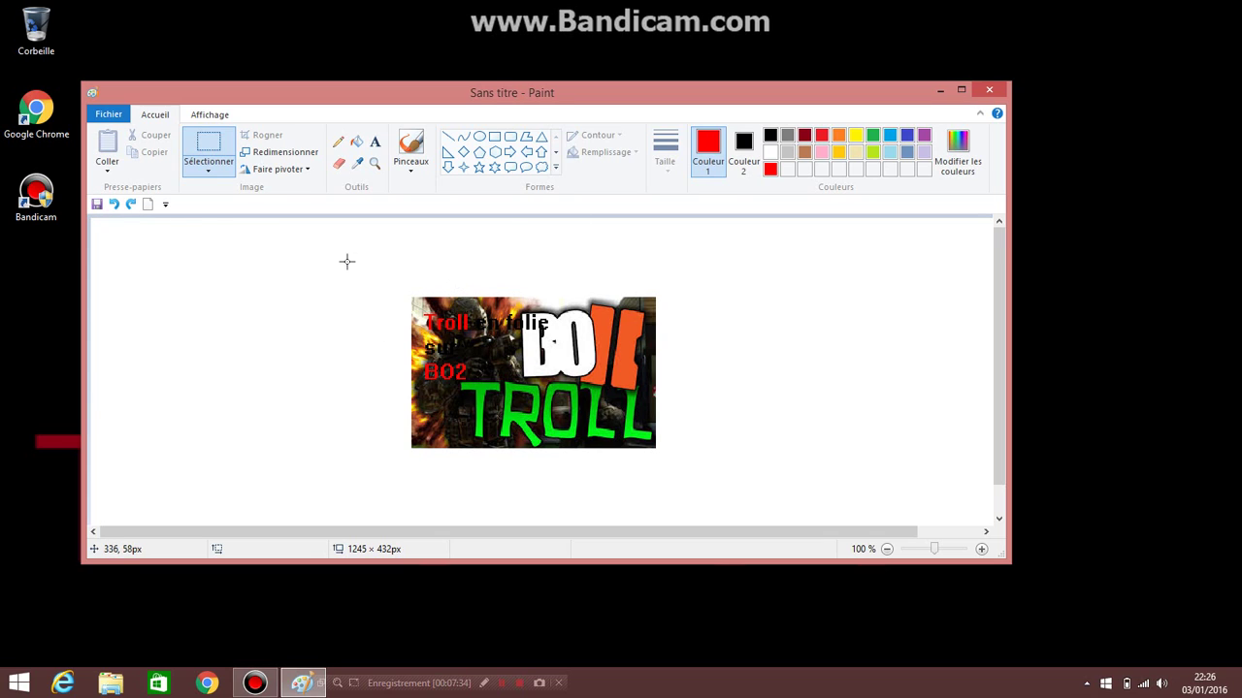
left_click(114, 204)
left_click(114, 204)
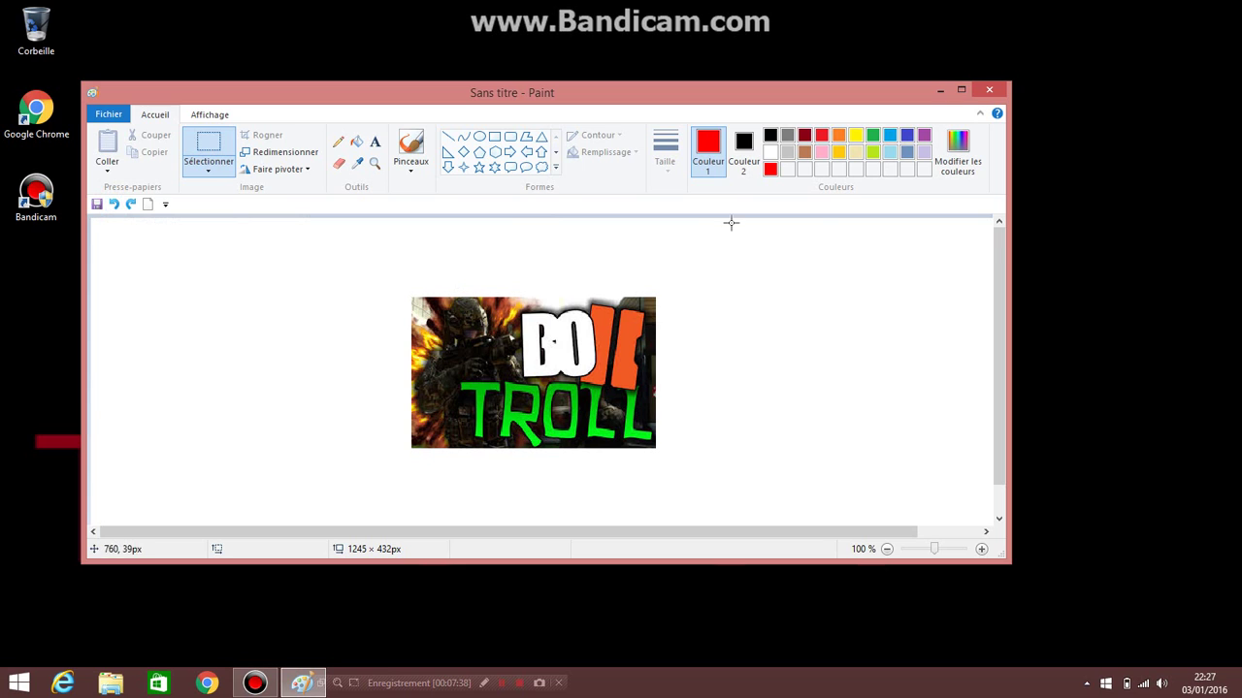
Close the untitled picture.
left_click(986, 87)
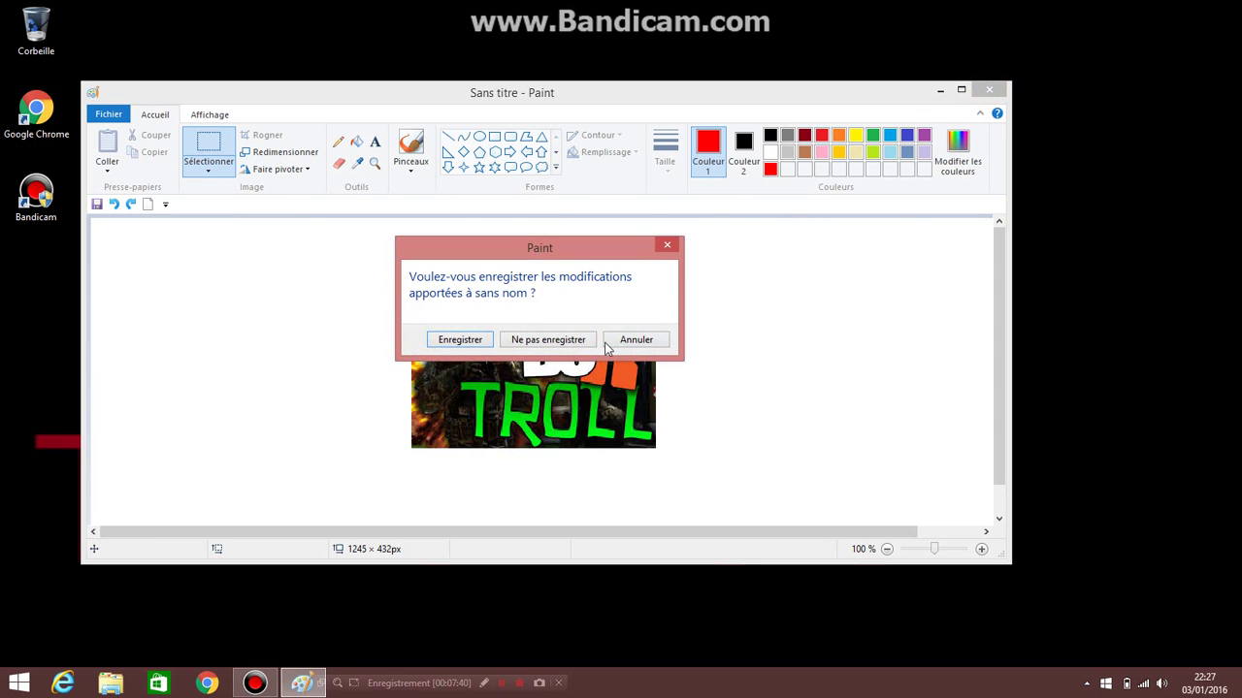